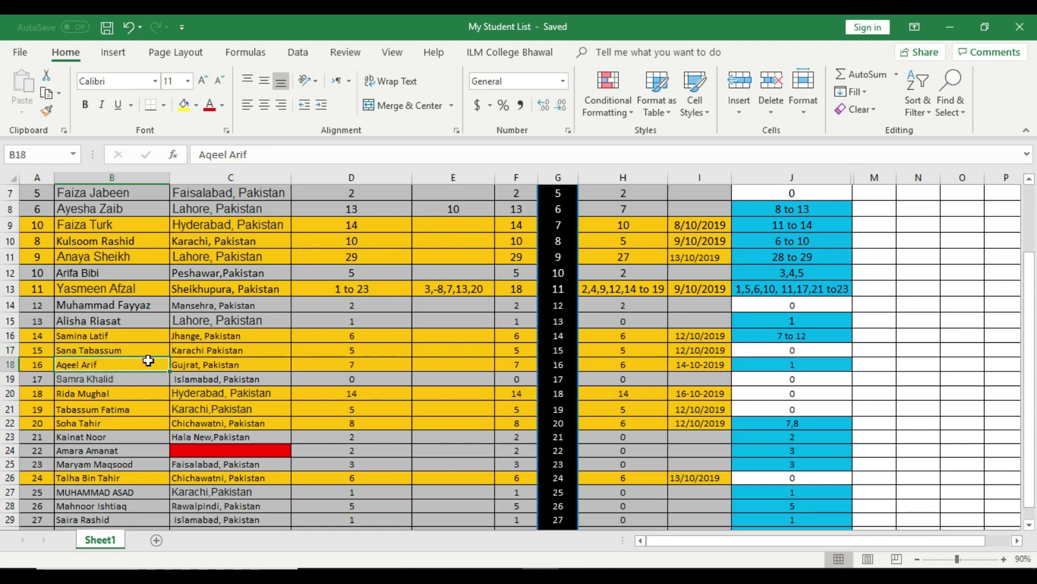
- Minimize the Excel student list to reveal the desktop
{"action": "scroll", "coordinate": [148, 360], "scroll_direction": "down", "scroll_amount": 1}
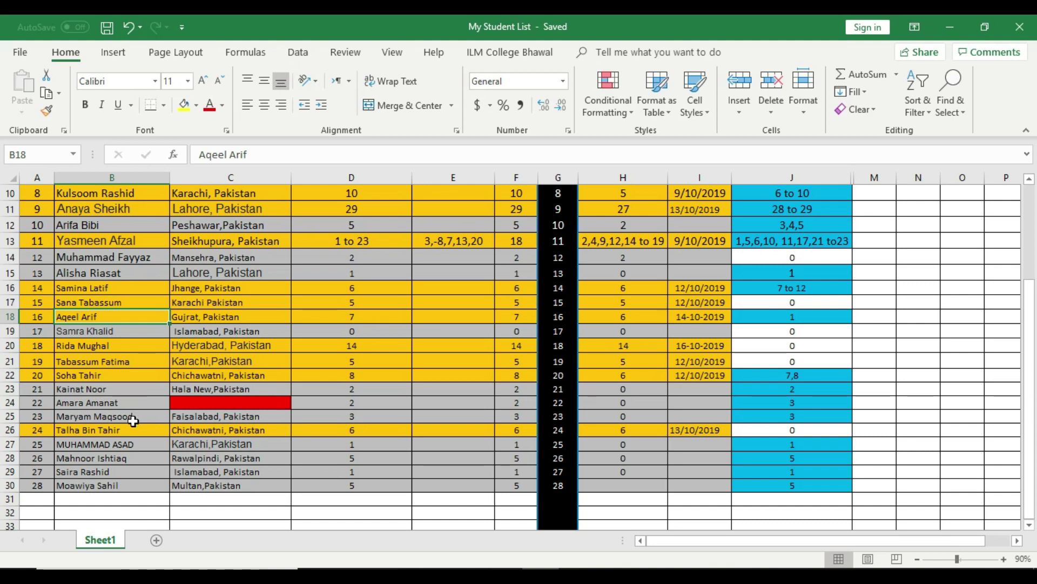
{"action": "scroll", "coordinate": [144, 404], "scroll_direction": "up", "scroll_amount": 1}
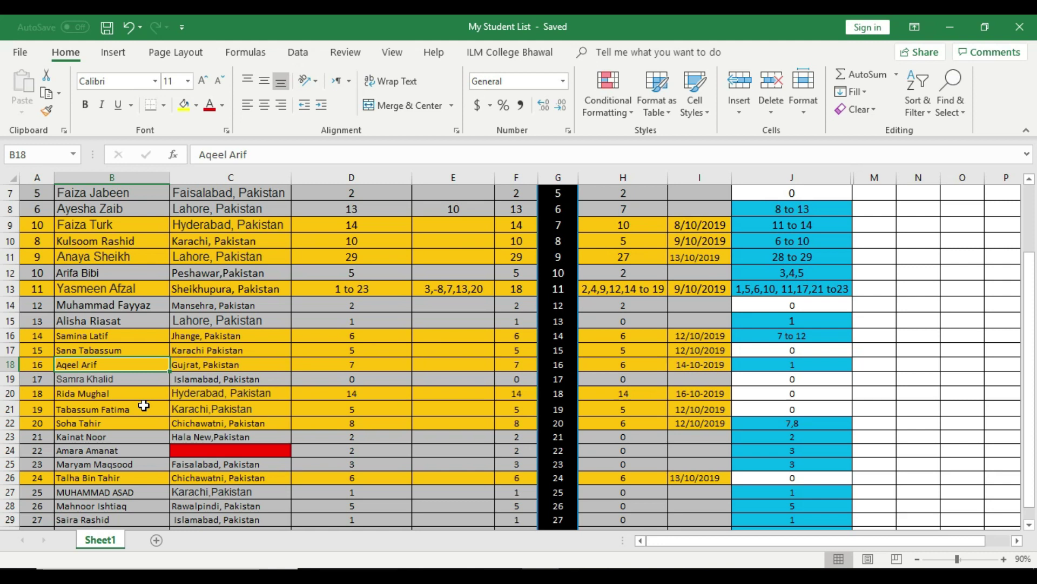
{"action": "scroll", "coordinate": [143, 405], "scroll_direction": "down", "scroll_amount": 1}
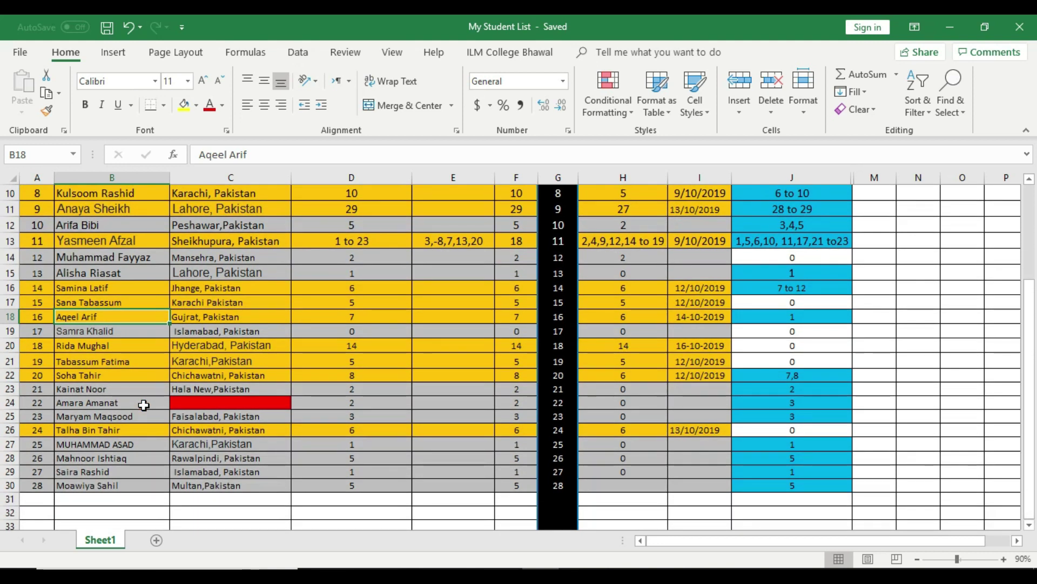
{"action": "scroll", "coordinate": [144, 405], "scroll_direction": "up", "scroll_amount": 3}
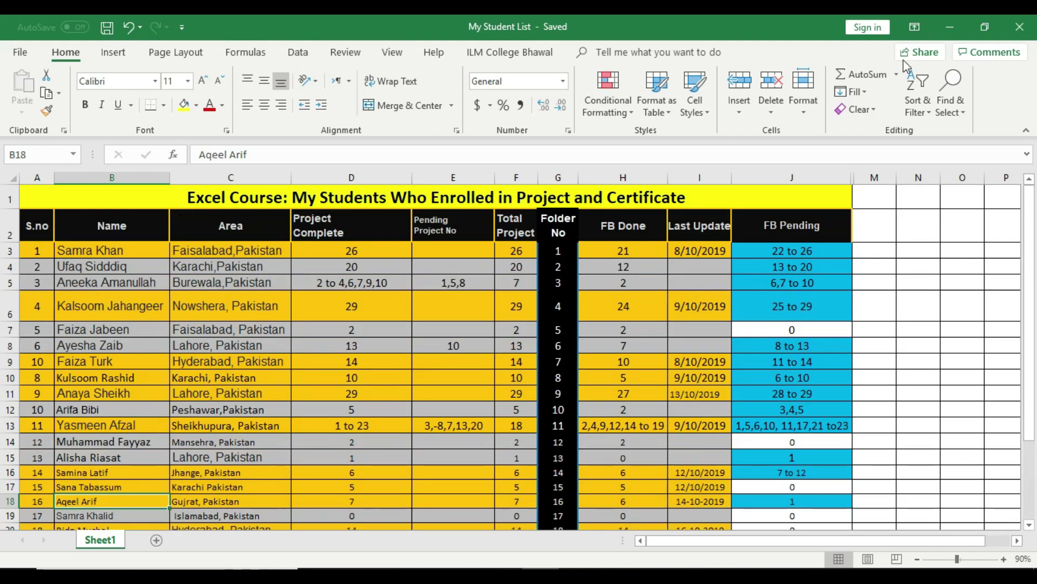
{"action": "left_click", "coordinate": [946, 35]}
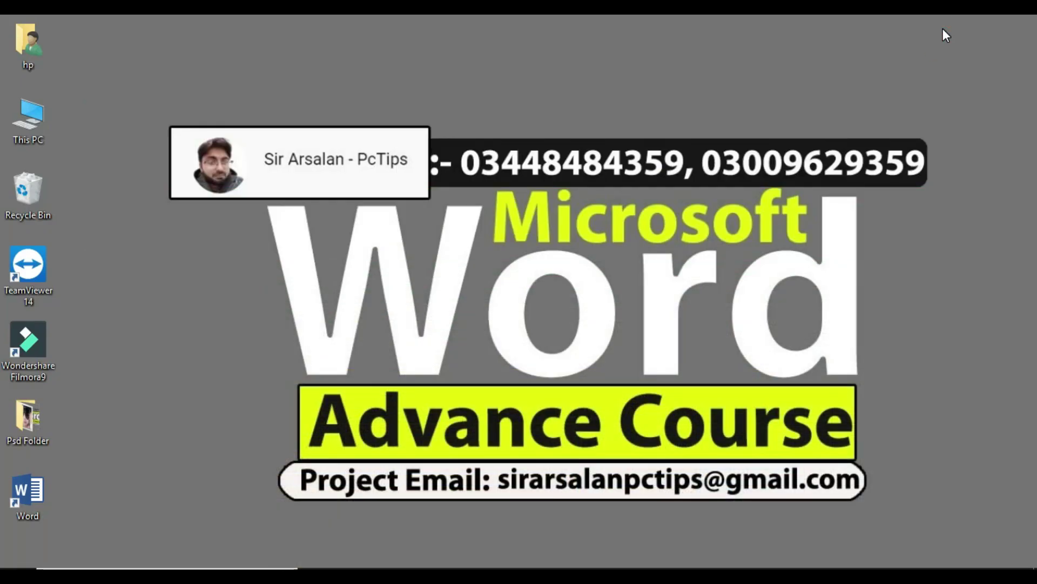
- Refresh the desktop three times from its right-click menu
{"action": "right_click", "coordinate": [261, 295]}
{"action": "left_click", "coordinate": [297, 361]}
{"action": "right_click", "coordinate": [216, 326]}
{"action": "left_click", "coordinate": [273, 400]}
{"action": "right_click", "coordinate": [216, 309]}
{"action": "left_click", "coordinate": [250, 373]}
- Launch Word from its desktop icon and maximize the start screen
{"action": "double_click", "coordinate": [28, 496]}
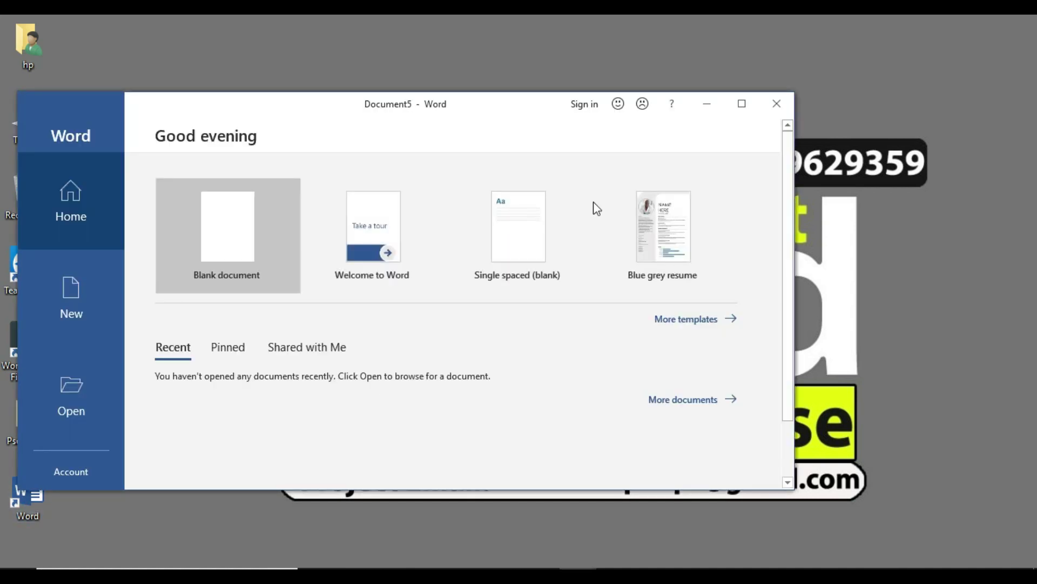
{"action": "left_click", "coordinate": [742, 102]}
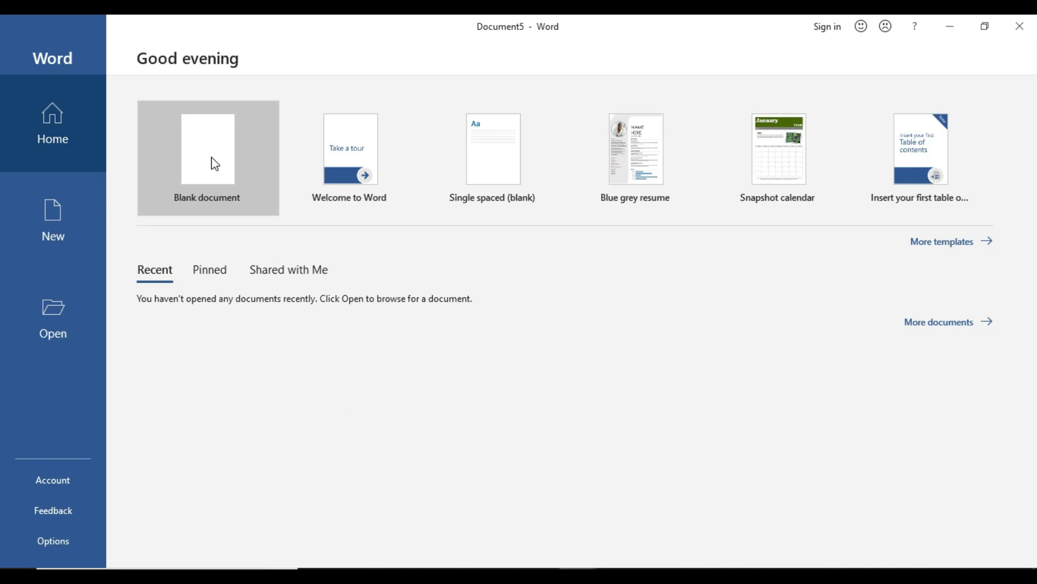
- Create a new blank document, Document5, from the Word start screen
{"action": "left_click", "coordinate": [229, 171]}
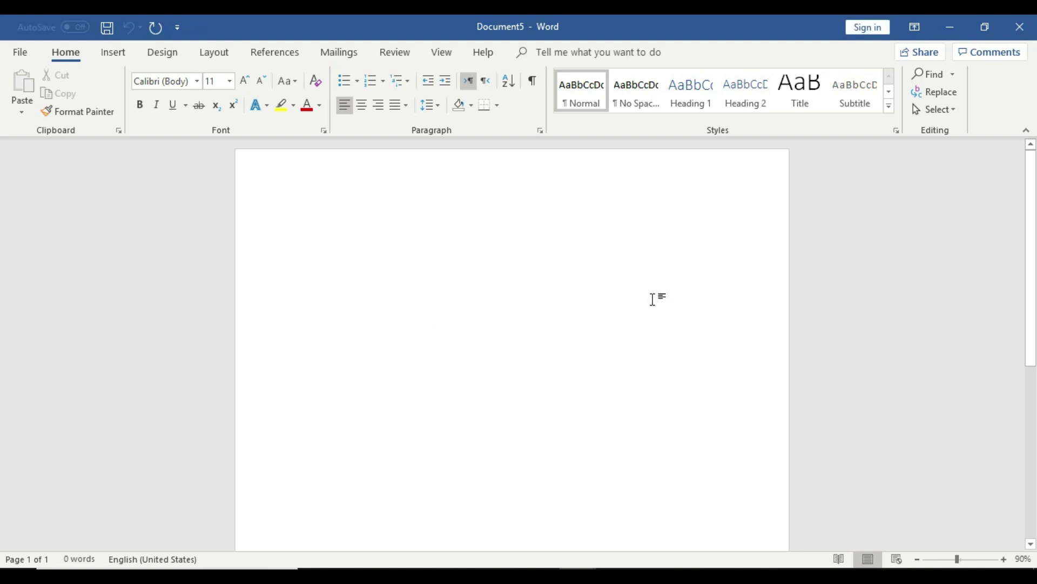
{"action": "scroll", "coordinate": [678, 375], "scroll_direction": "down", "scroll_amount": 1}
{"action": "scroll", "coordinate": [678, 379], "scroll_direction": "down", "scroll_amount": 5}
{"action": "scroll", "coordinate": [677, 390], "scroll_direction": "up", "scroll_amount": 6}
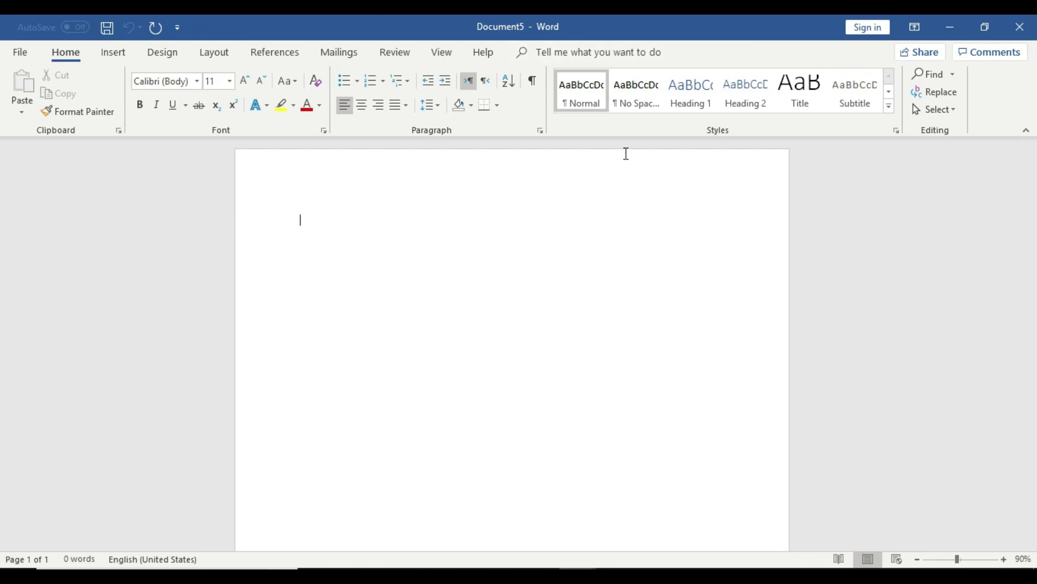
{"action": "scroll", "coordinate": [639, 206], "scroll_direction": "down", "scroll_amount": 1}
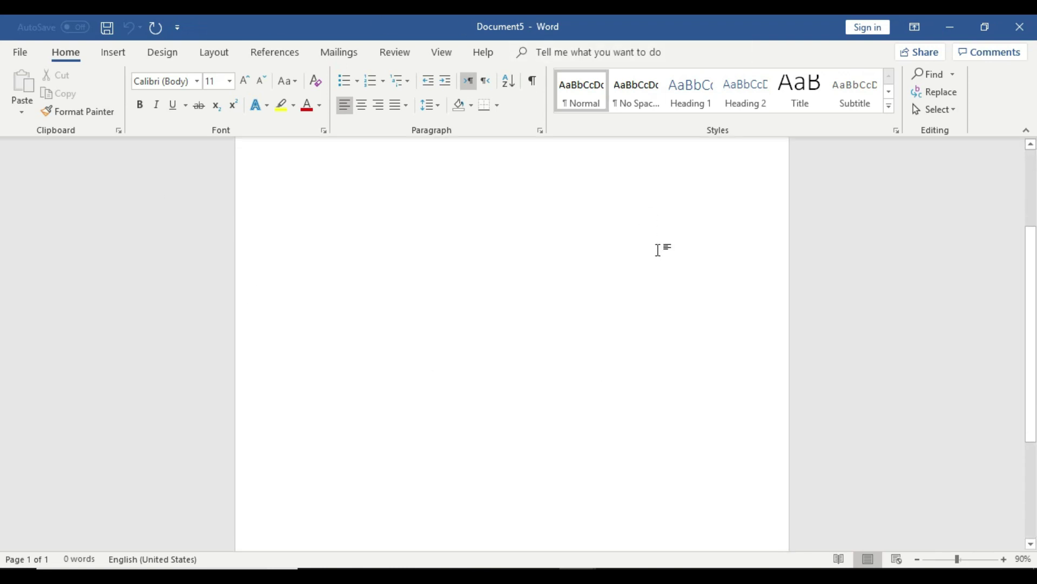
{"action": "scroll", "coordinate": [658, 250], "scroll_direction": "up", "scroll_amount": 1}
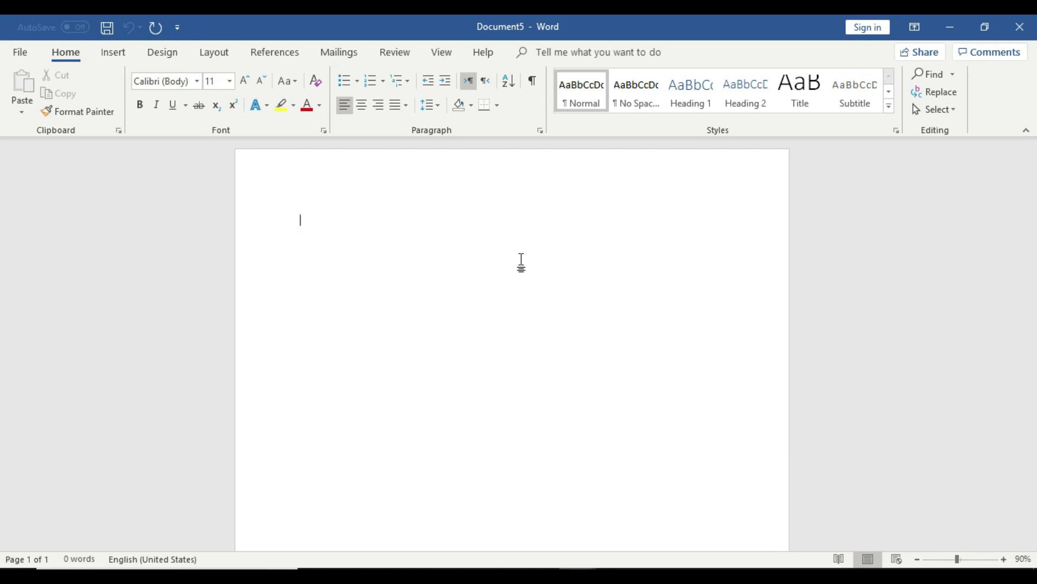
- Type a sample introductory sentence, delete it, and open the File Info page
{"action": "type", "text": "I am arsa"}
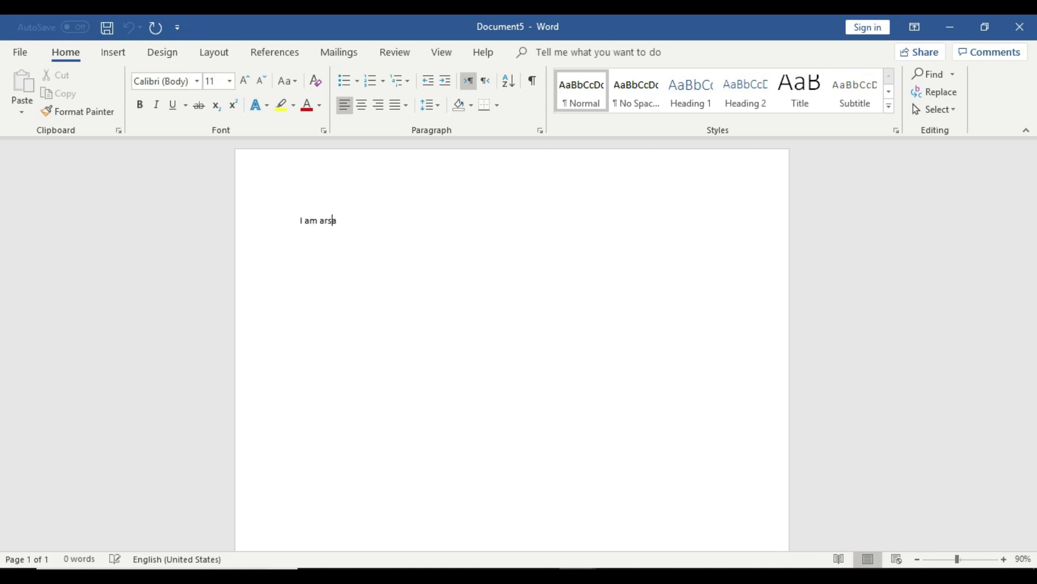
{"action": "type", "text": "lasn mukhtar from Bhalwa"}
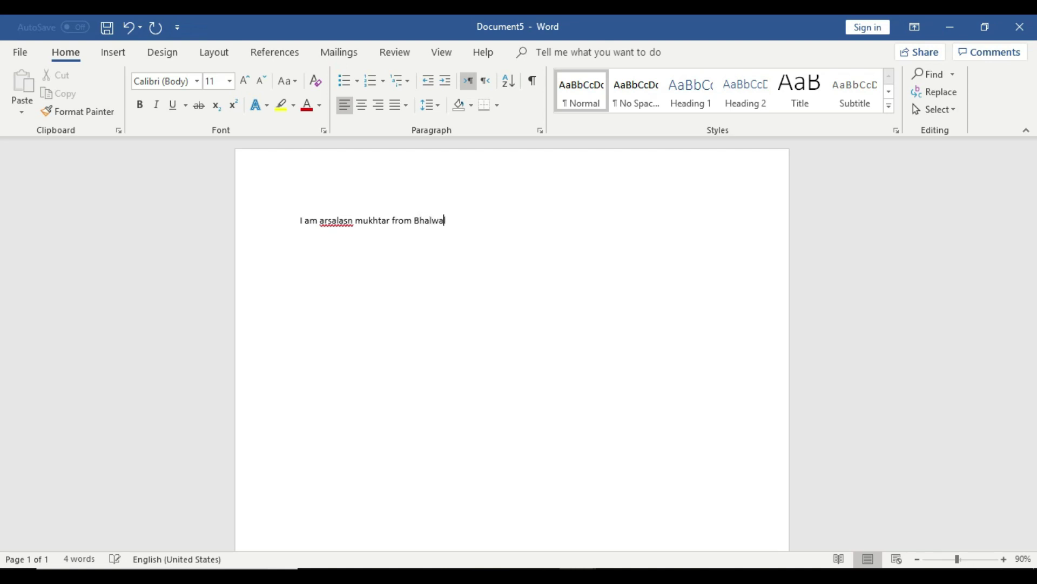
{"action": "type", "text": "l Sargodah"}
{"action": "left_click", "coordinate": [529, 215]}
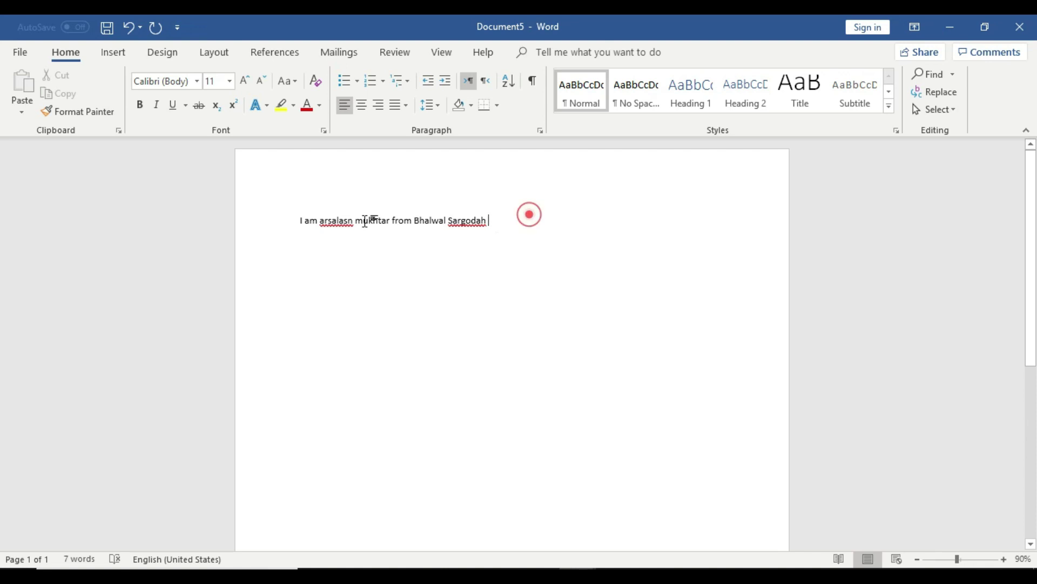
{"action": "left_click", "coordinate": [285, 220]}
{"action": "key", "text": "BackSpace"}
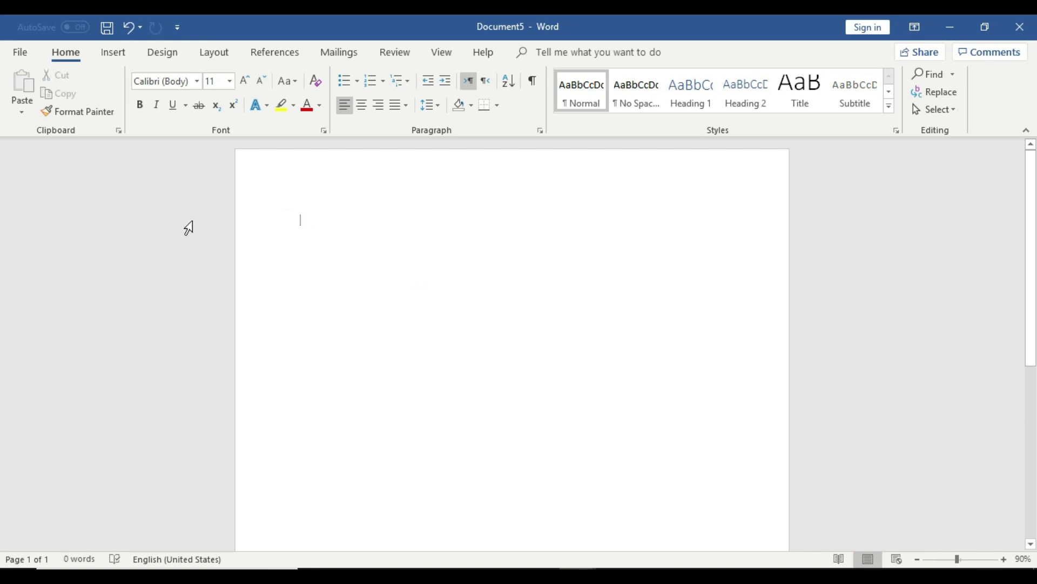
{"action": "left_click", "coordinate": [25, 53]}
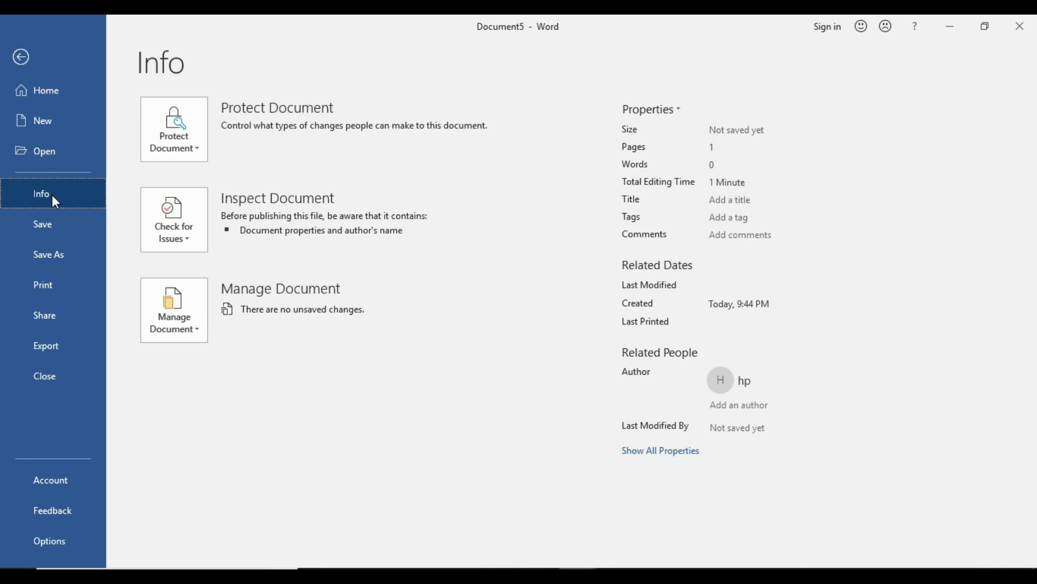
- Return from the Info page to the empty Document5 editing view
{"action": "left_click", "coordinate": [23, 58]}
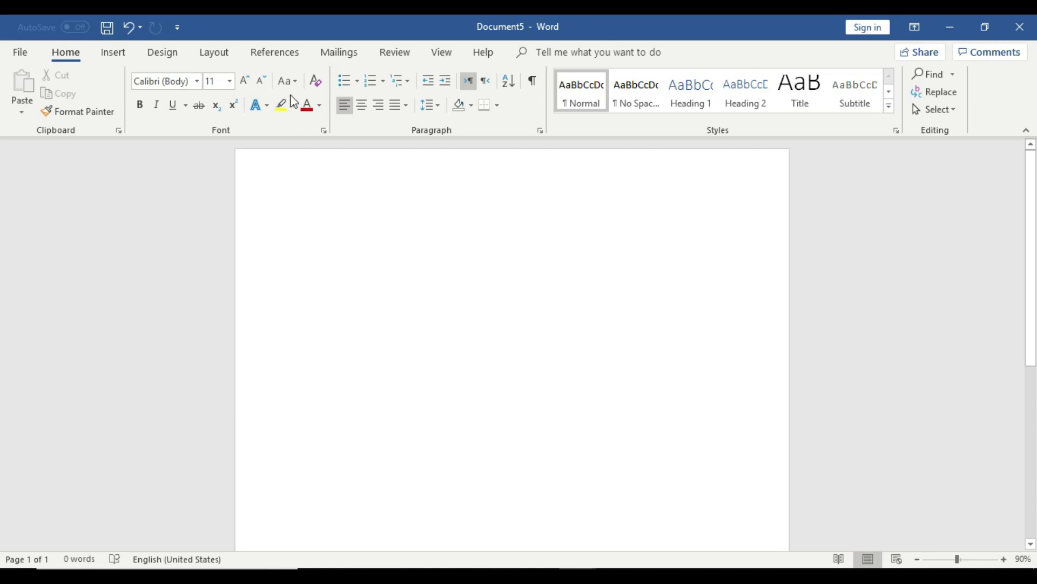
{"action": "left_click", "coordinate": [113, 56]}
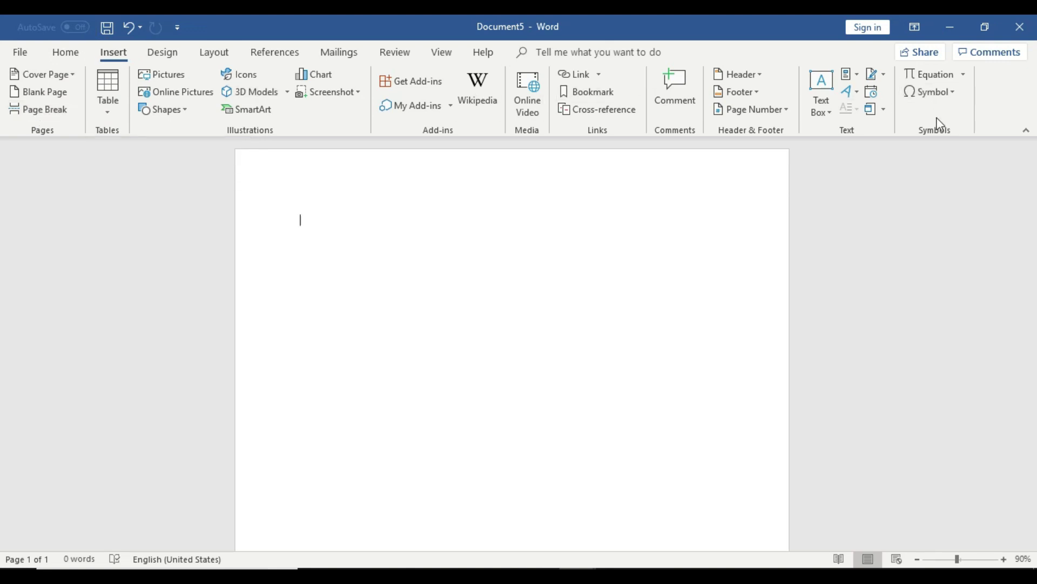
{"action": "left_click", "coordinate": [169, 56]}
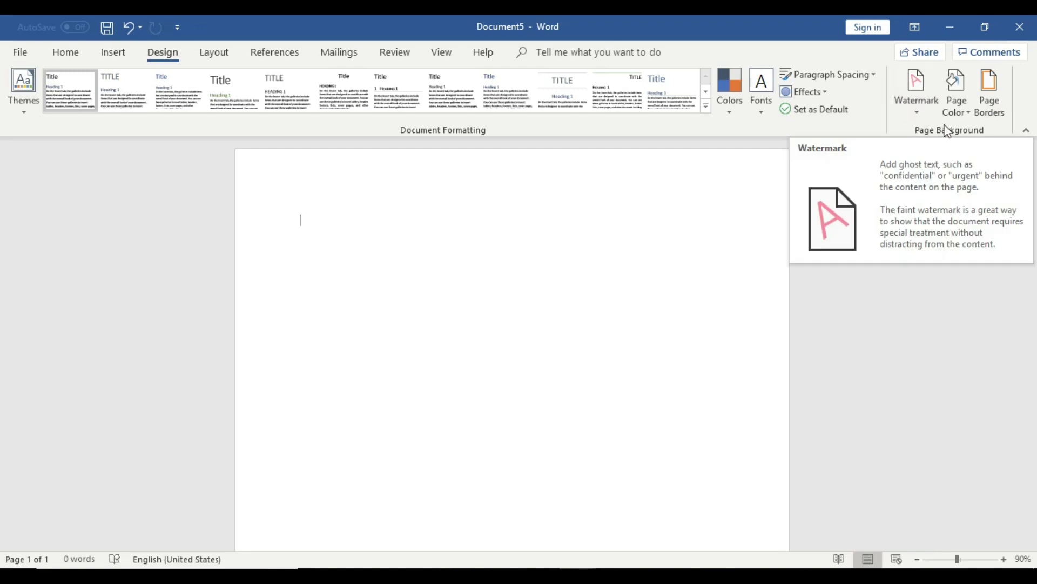
{"action": "left_click", "coordinate": [215, 54]}
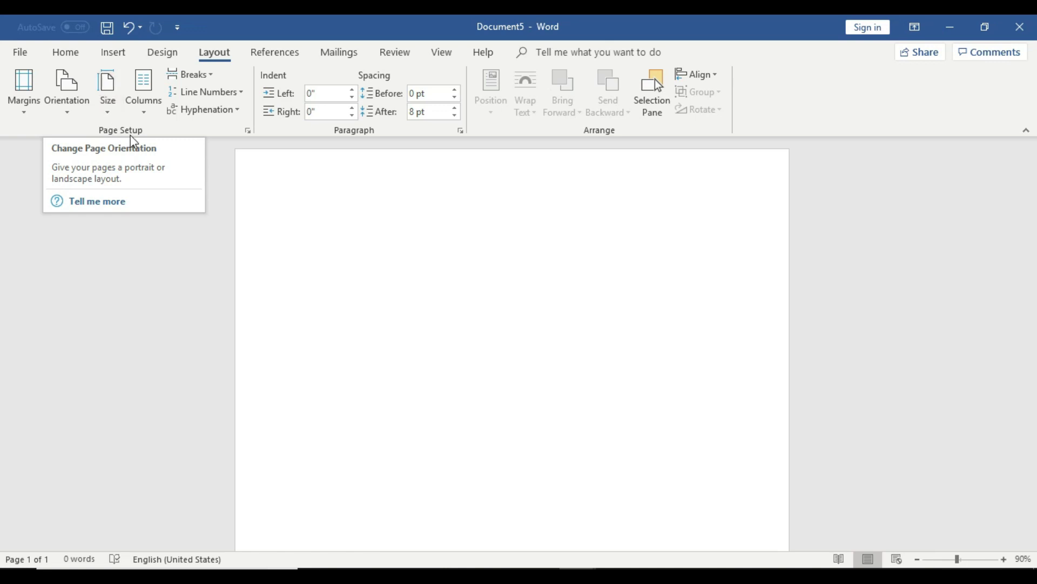
{"action": "left_click", "coordinate": [267, 52]}
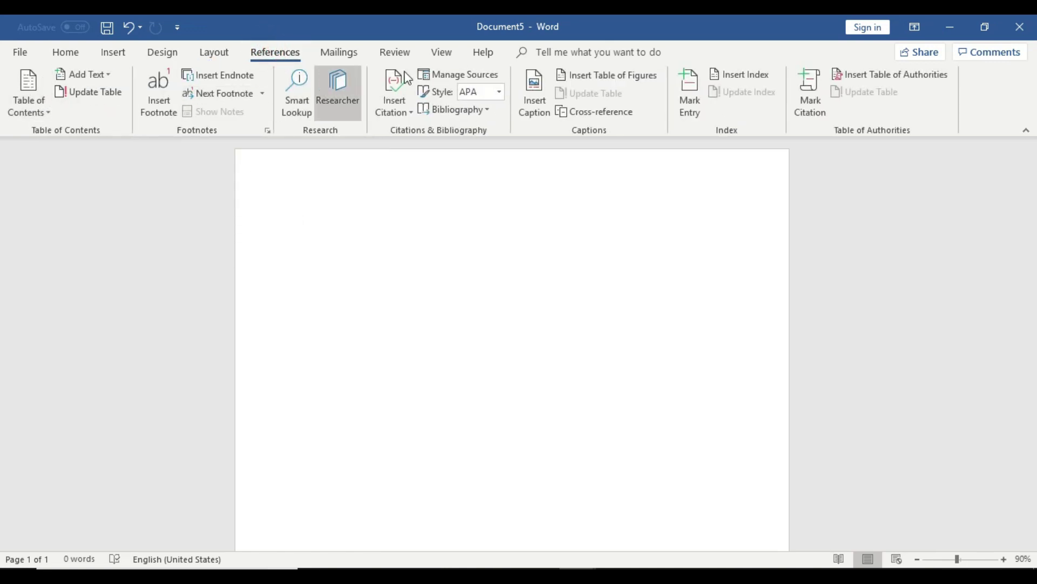
{"action": "left_click", "coordinate": [346, 58]}
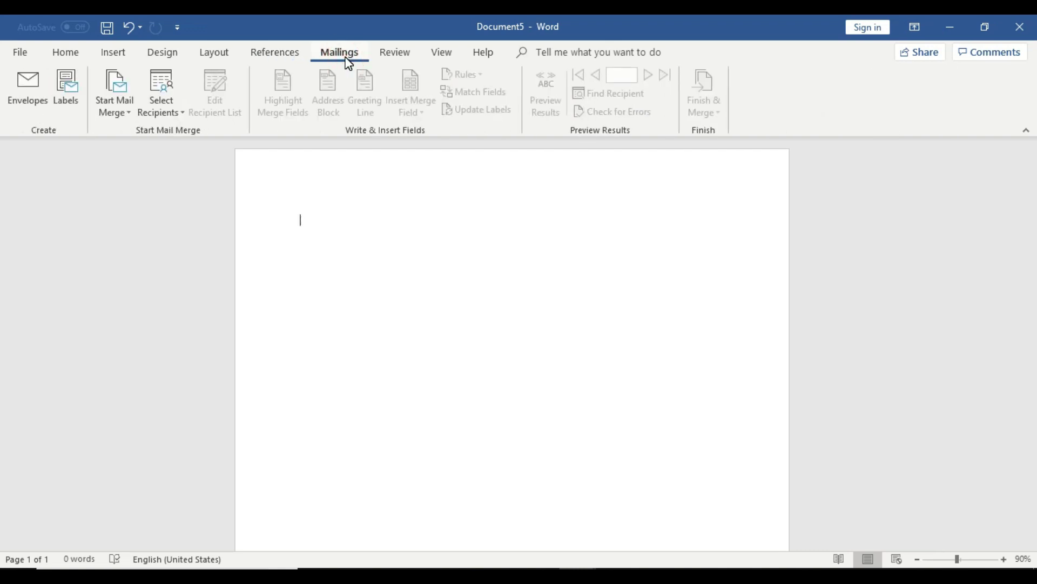
{"action": "left_click", "coordinate": [414, 61]}
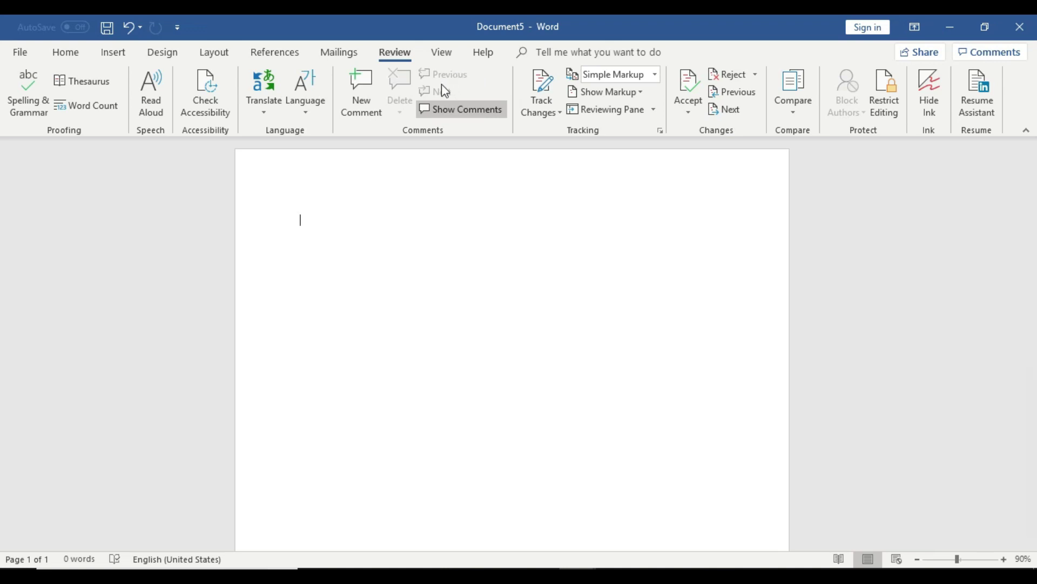
{"action": "left_click", "coordinate": [440, 53]}
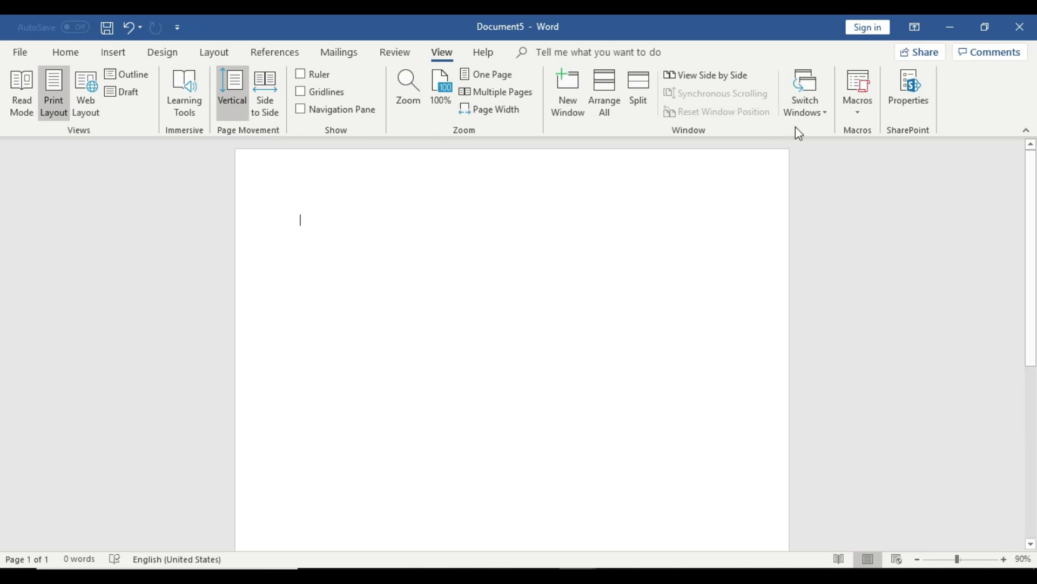
{"action": "left_click", "coordinate": [482, 53]}
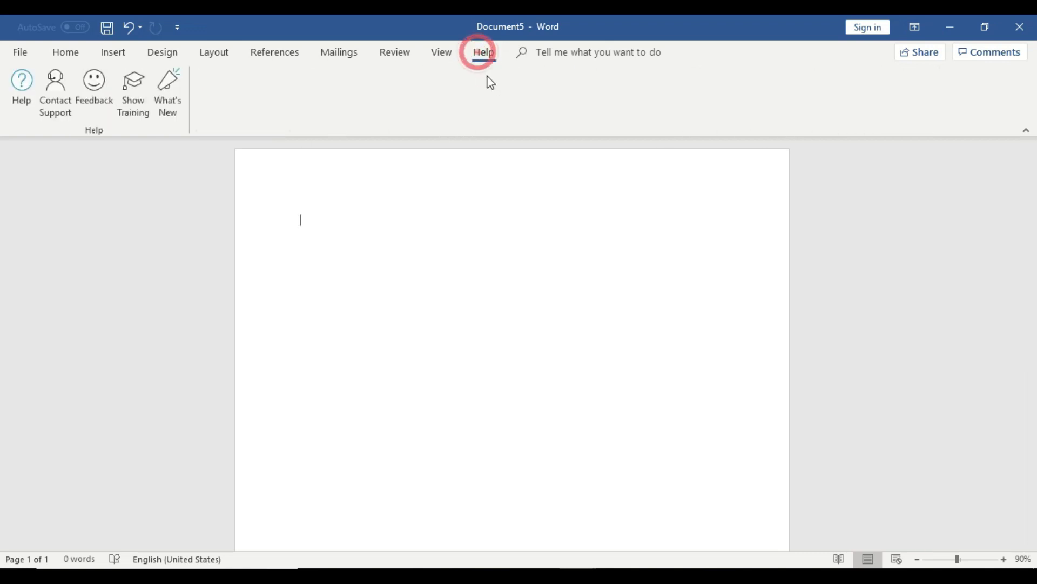
{"action": "left_click", "coordinate": [65, 52]}
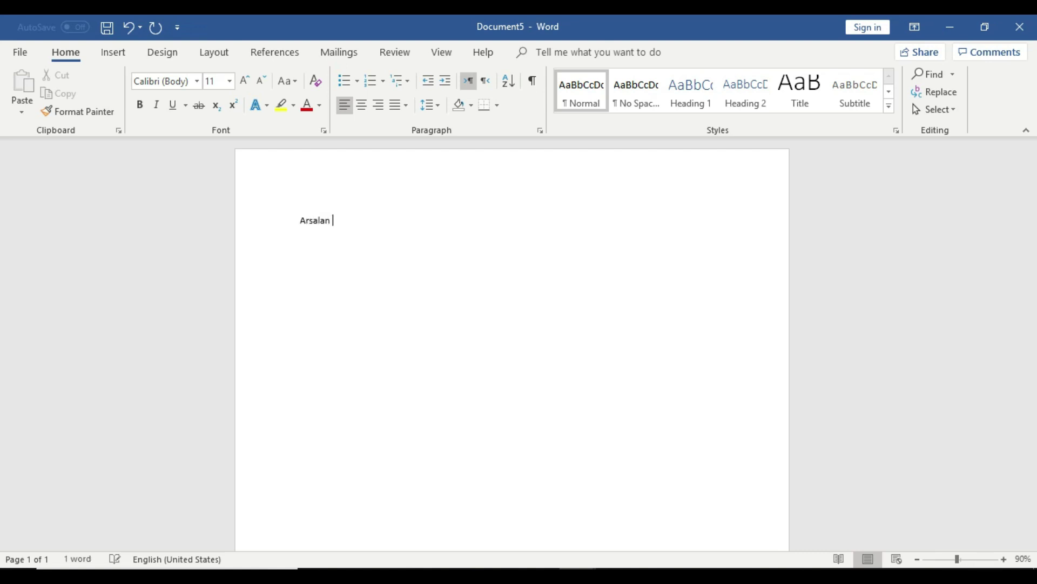
- Begin selecting the full-name line at the top of the page
{"action": "left_click", "coordinate": [357, 264]}
- Enlarge the name to 36 pt and select the whole name line for copying
{"action": "left_click_drag", "start_coordinate": [402, 215], "coordinate": [274, 213]}
{"action": "left_click", "coordinate": [244, 81]}
{"action": "left_click", "coordinate": [244, 81]}
{"action": "left_click", "coordinate": [244, 81]}
{"action": "left_click", "coordinate": [245, 81]}
{"action": "left_click", "coordinate": [244, 81]}
{"action": "left_click", "coordinate": [244, 81]}
{"action": "left_click", "coordinate": [244, 81]}
{"action": "left_click", "coordinate": [244, 81]}
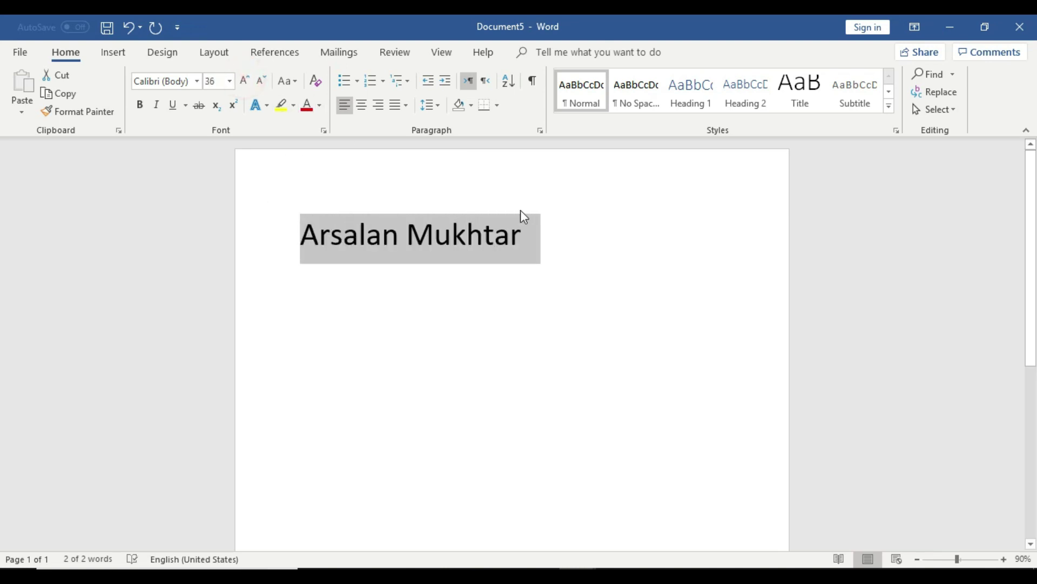
{"action": "left_click", "coordinate": [522, 226]}
{"action": "triple_click", "coordinate": [550, 237]}
{"action": "left_click", "coordinate": [598, 259]}
{"action": "triple_click", "coordinate": [540, 236]}
{"action": "key", "text": "ctrl+c"}
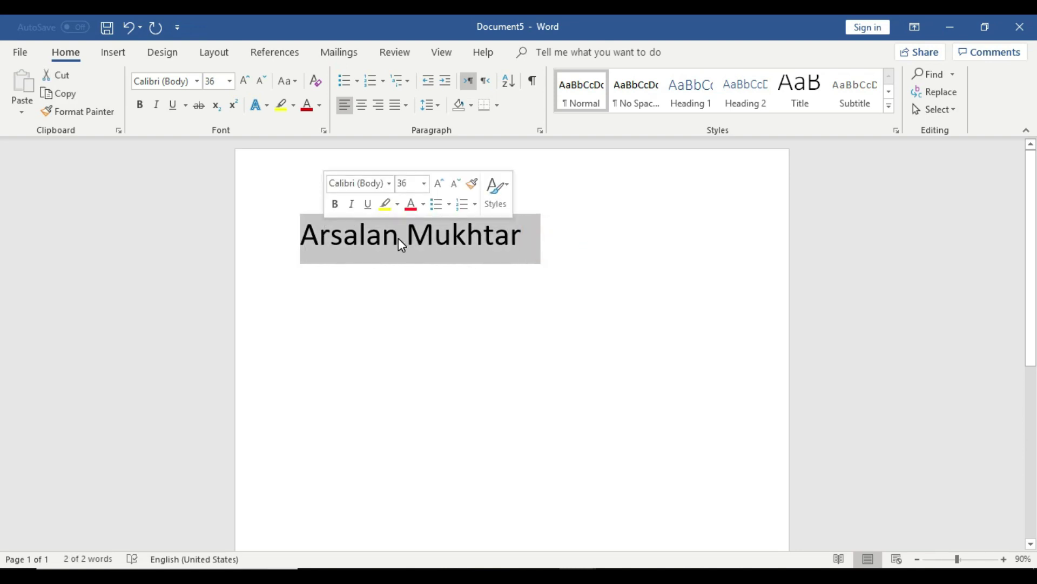
{"action": "left_click", "coordinate": [532, 235]}
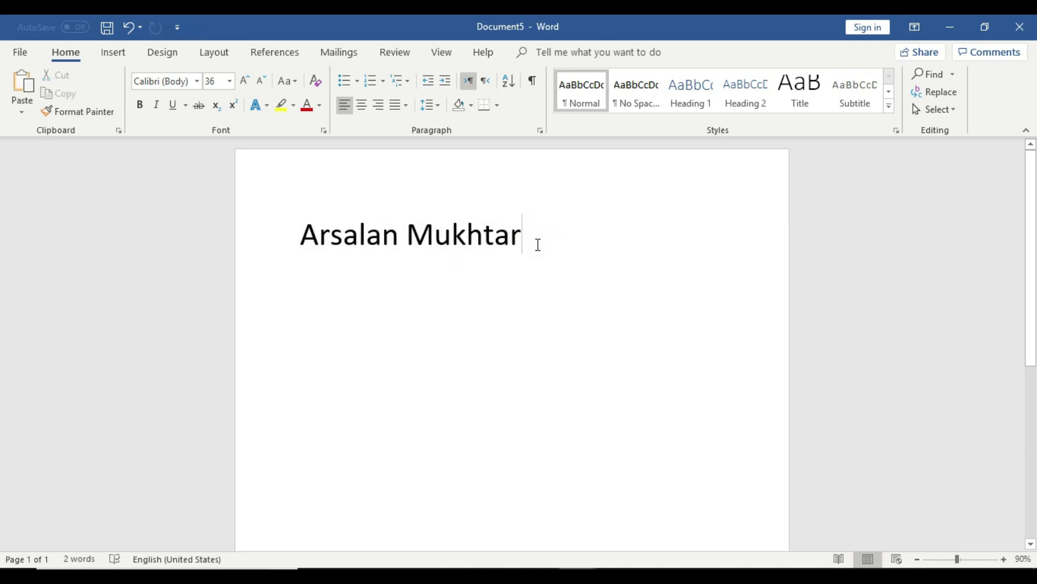
- Paste the name line five more times, each on its own new line
{"action": "key", "text": "Return"}
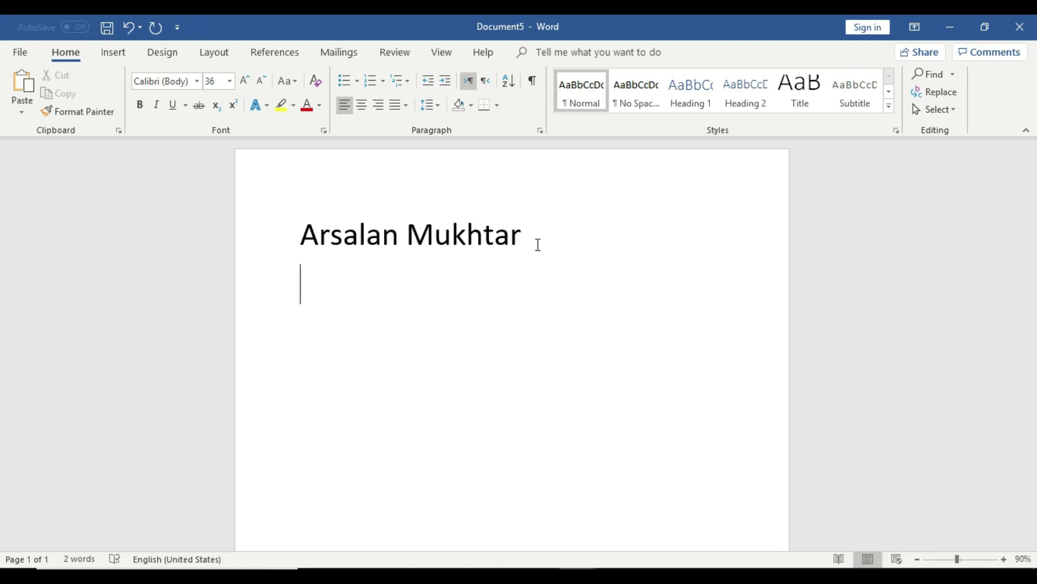
{"action": "key", "text": "ctrl+v"}
{"action": "key", "text": "Return"}
{"action": "key", "text": "ctrl+v"}
{"action": "key", "text": "Return"}
{"action": "key", "text": "ctrl+v"}
{"action": "key", "text": "Return"}
{"action": "key", "text": "ctrl+v"}
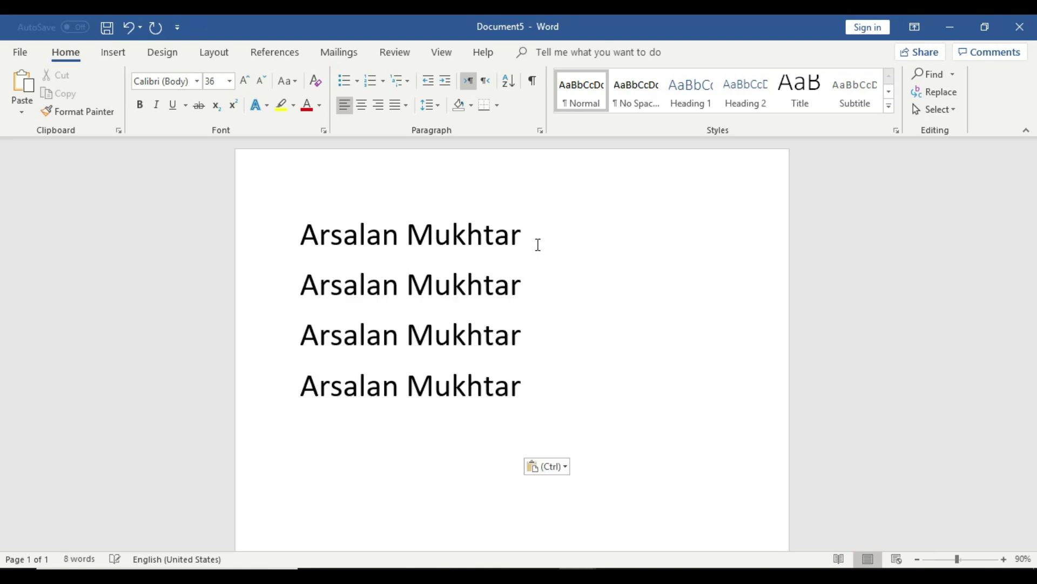
{"action": "key", "text": "Return"}
{"action": "key", "text": "ctrl+v"}
{"action": "key", "text": "Return"}
- Add a blank line above the first name line
{"action": "left_click", "coordinate": [308, 236]}
{"action": "key", "text": "Return"}
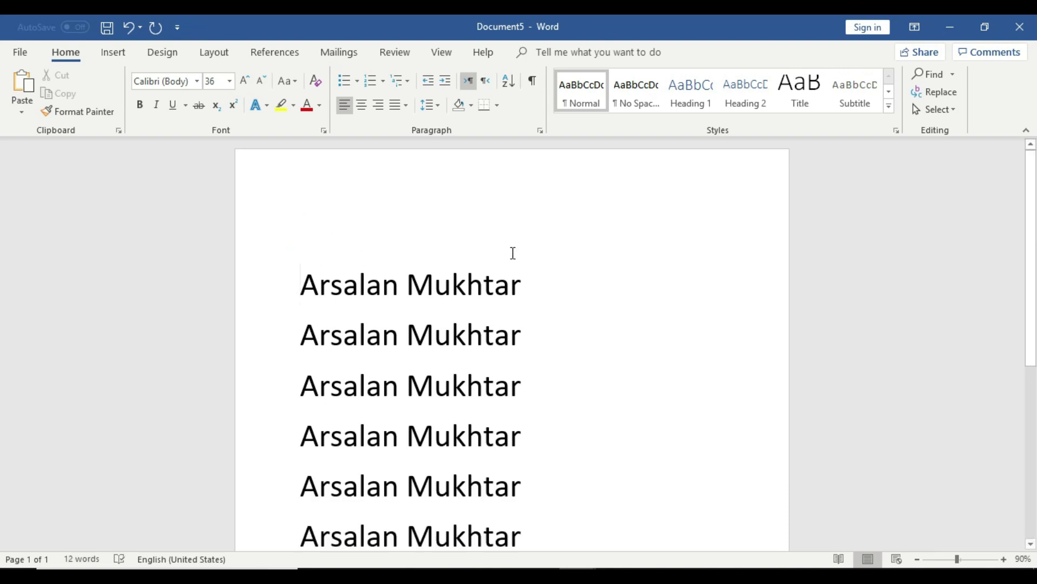
{"action": "scroll", "coordinate": [512, 253], "scroll_direction": "down", "scroll_amount": 2}
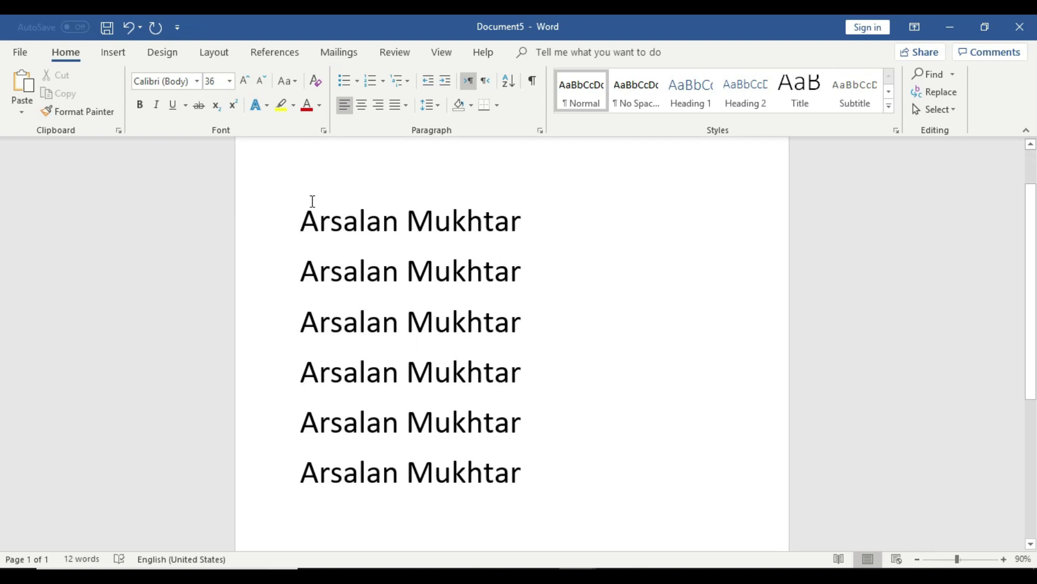
{"action": "scroll", "coordinate": [521, 296], "scroll_direction": "up", "scroll_amount": 2}
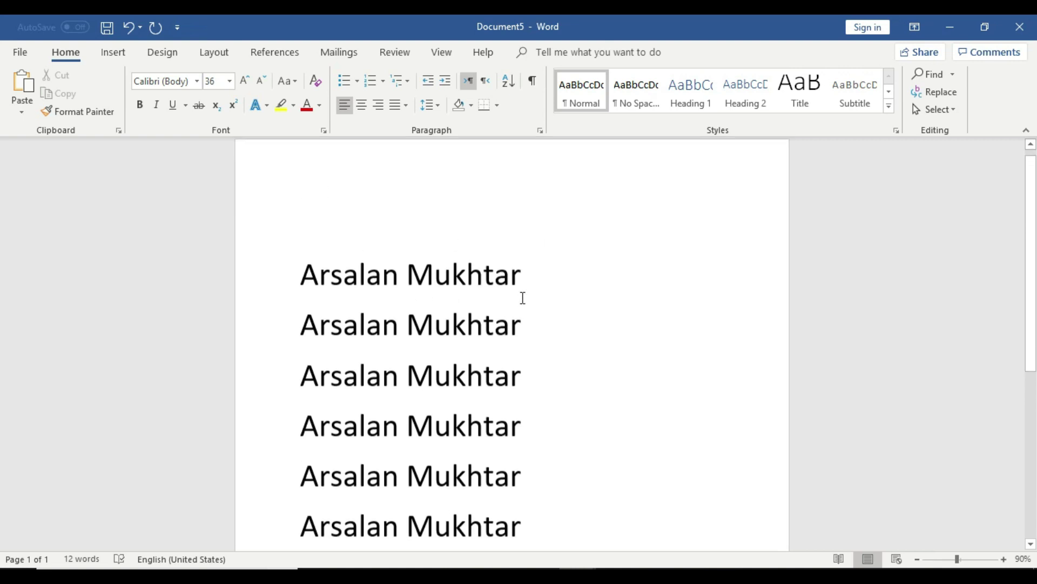
- Colour the first name line light blue
{"action": "left_click_drag", "start_coordinate": [540, 287], "coordinate": [278, 277]}
{"action": "left_click", "coordinate": [596, 387]}
{"action": "left_click_drag", "start_coordinate": [523, 290], "coordinate": [303, 289]}
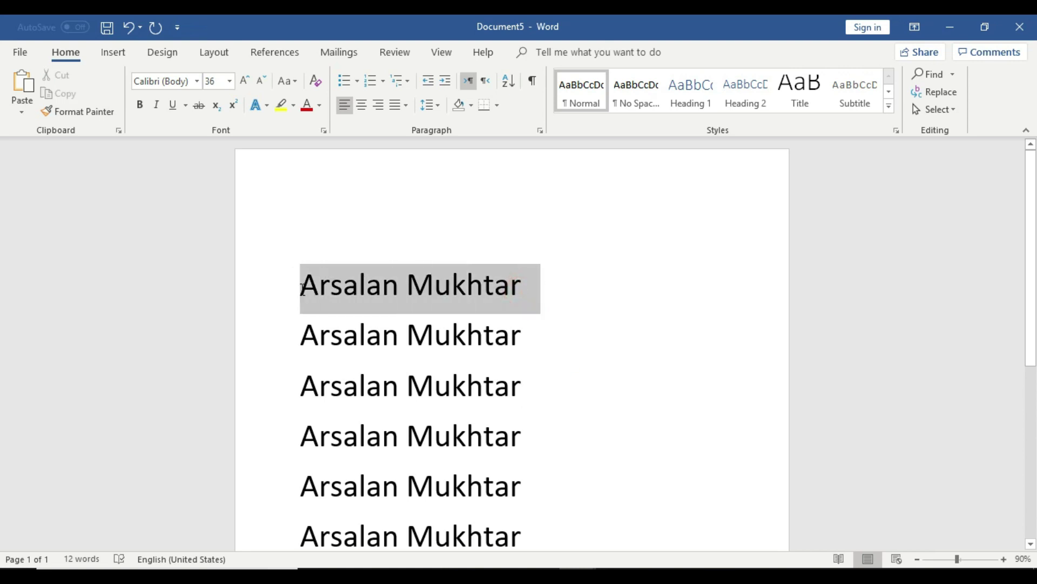
{"action": "left_click", "coordinate": [293, 105]}
{"action": "left_click", "coordinate": [320, 105]}
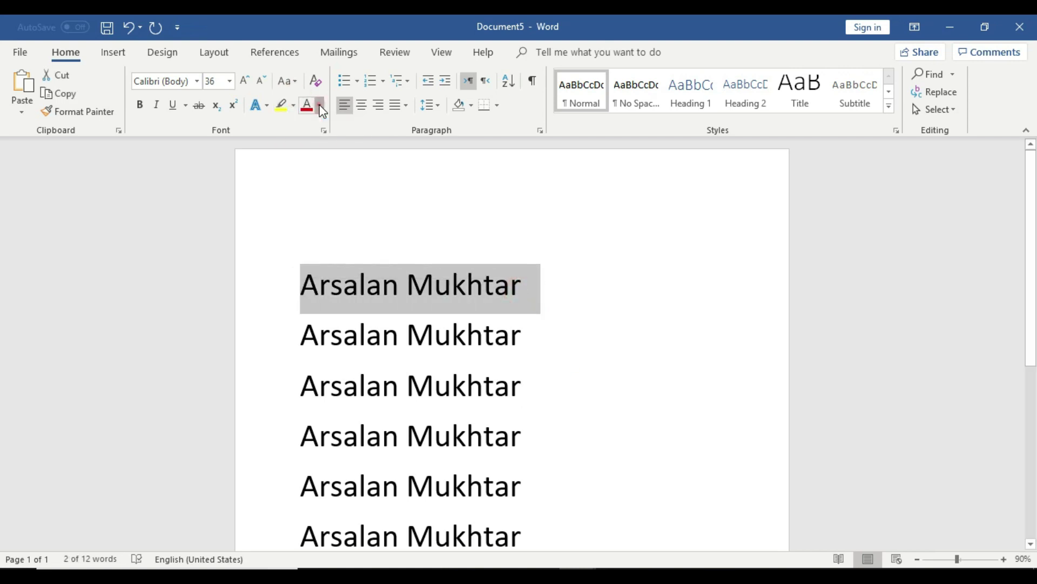
{"action": "left_click", "coordinate": [322, 108]}
{"action": "left_click", "coordinate": [379, 243]}
- Colour the second name line light orange and the third red
{"action": "left_click_drag", "start_coordinate": [534, 337], "coordinate": [292, 333]}
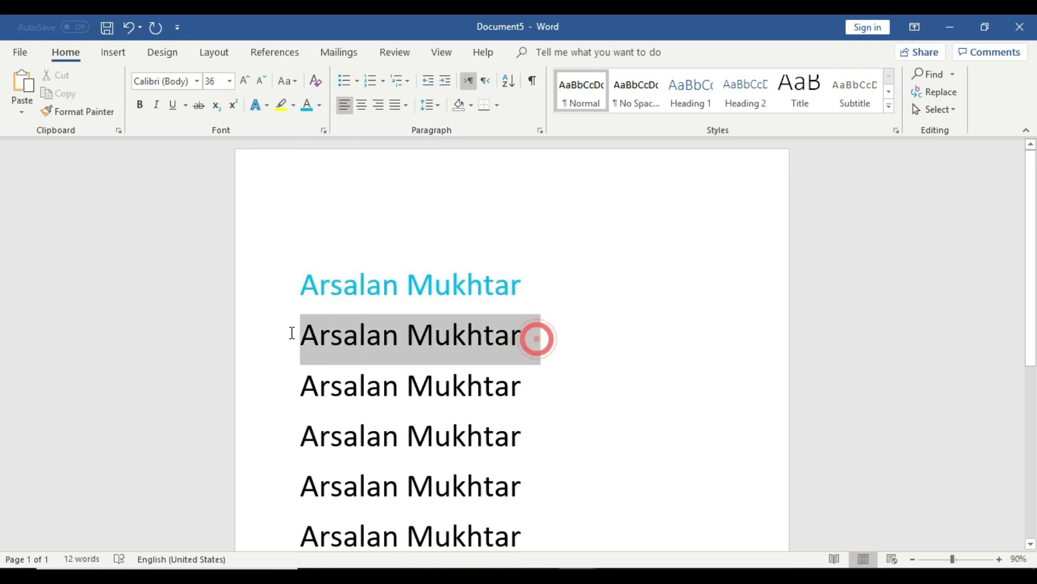
{"action": "left_click", "coordinate": [320, 106]}
{"action": "left_click", "coordinate": [373, 192]}
{"action": "left_click_drag", "start_coordinate": [549, 391], "coordinate": [296, 387]}
{"action": "left_click", "coordinate": [321, 104]}
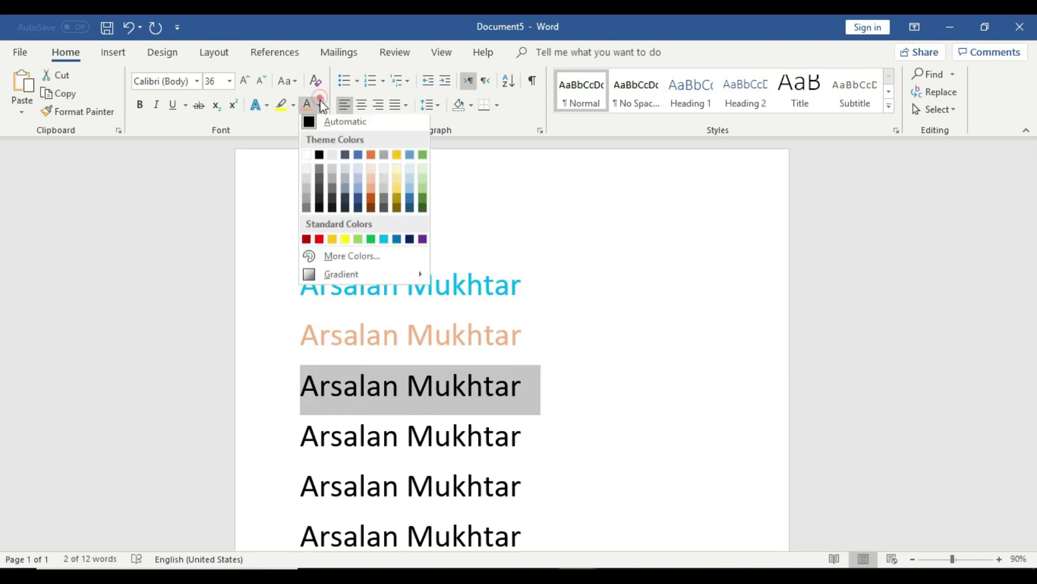
{"action": "left_click", "coordinate": [319, 239]}
- Colour the fourth name line light blue, the fifth gold and the sixth blue
{"action": "left_click_drag", "start_coordinate": [543, 434], "coordinate": [303, 424]}
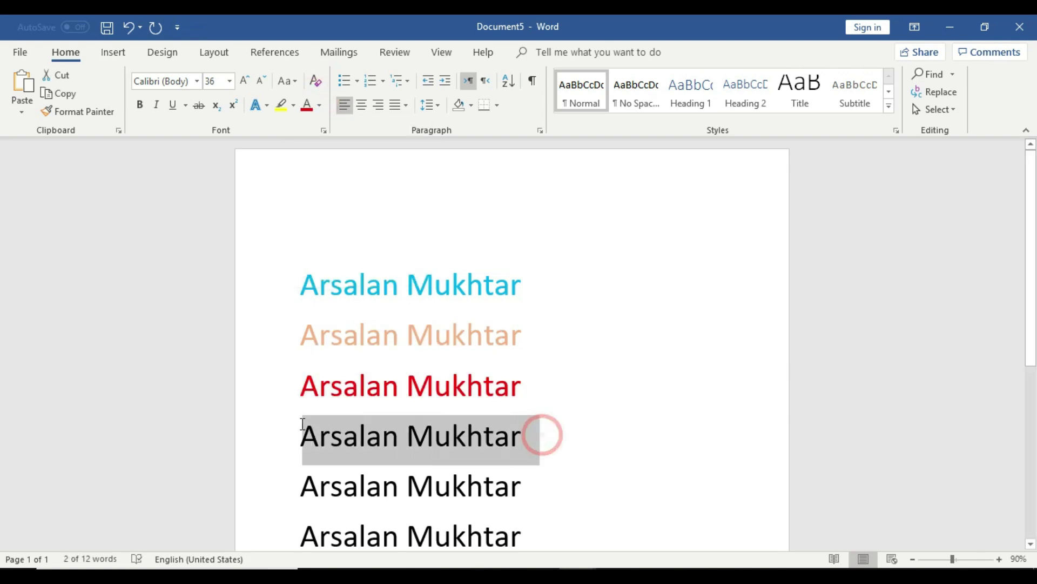
{"action": "left_click", "coordinate": [319, 105]}
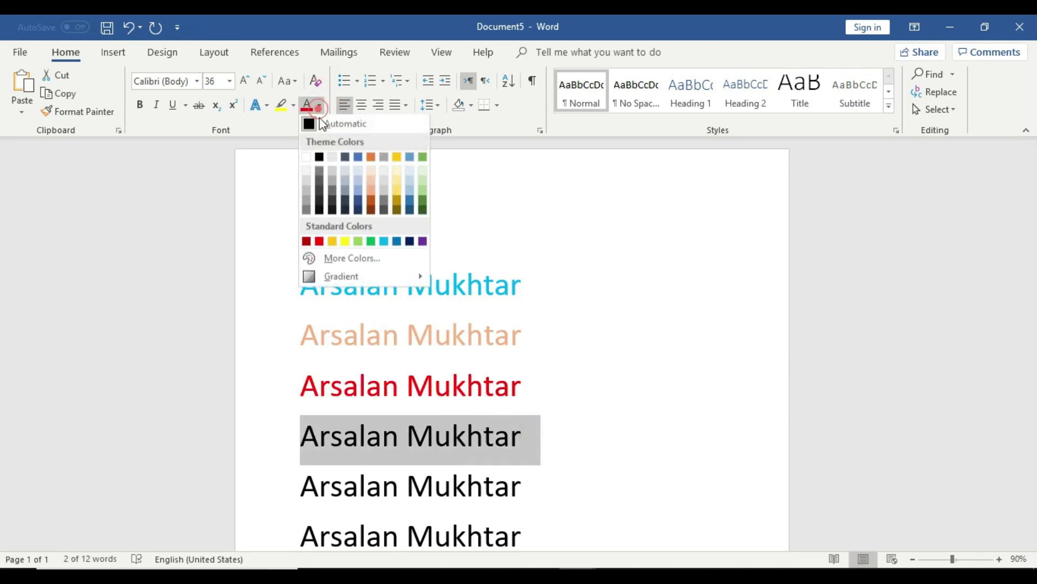
{"action": "left_click", "coordinate": [384, 242]}
{"action": "scroll", "coordinate": [528, 393], "scroll_direction": "down", "scroll_amount": 2}
{"action": "left_click_drag", "start_coordinate": [530, 424], "coordinate": [301, 418]}
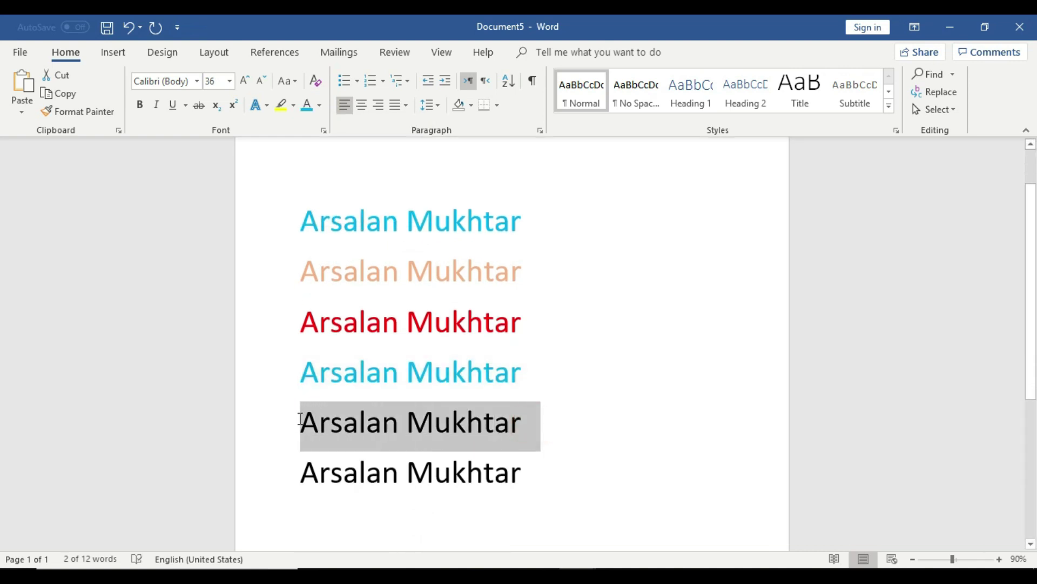
{"action": "left_click", "coordinate": [320, 105]}
{"action": "left_click", "coordinate": [336, 238]}
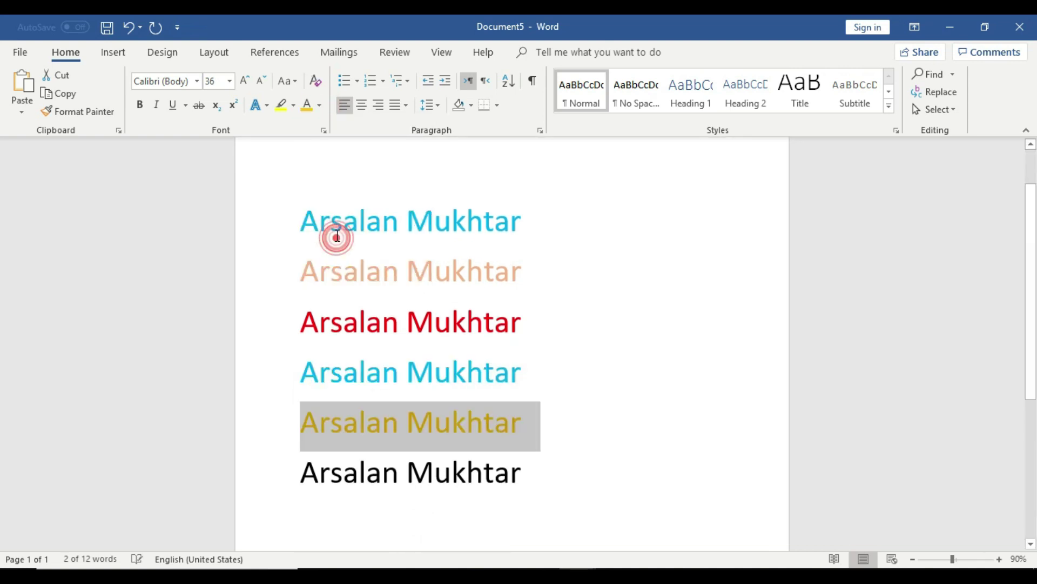
{"action": "left_click_drag", "start_coordinate": [528, 473], "coordinate": [301, 473]}
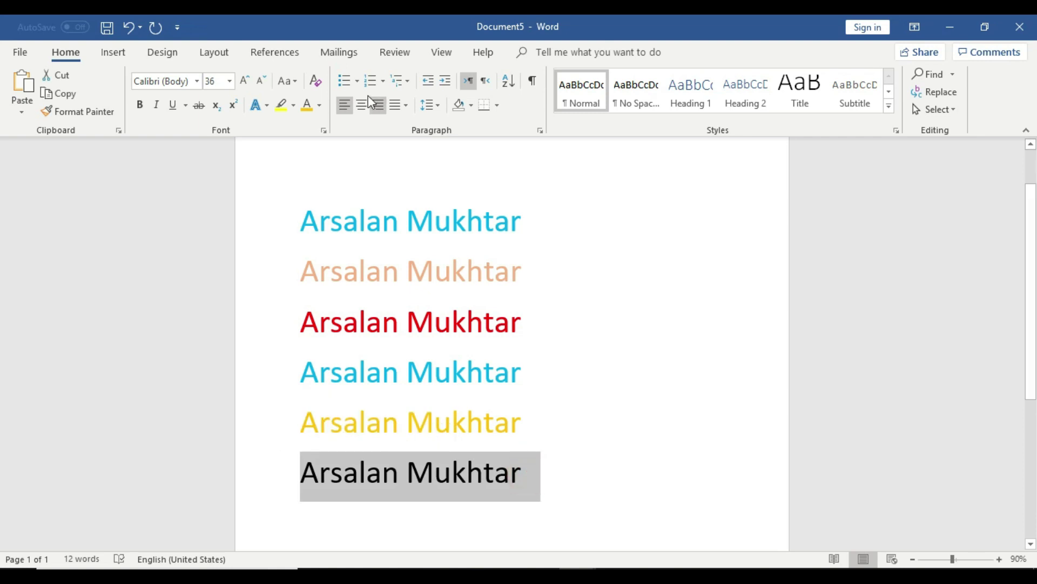
{"action": "left_click", "coordinate": [319, 105]}
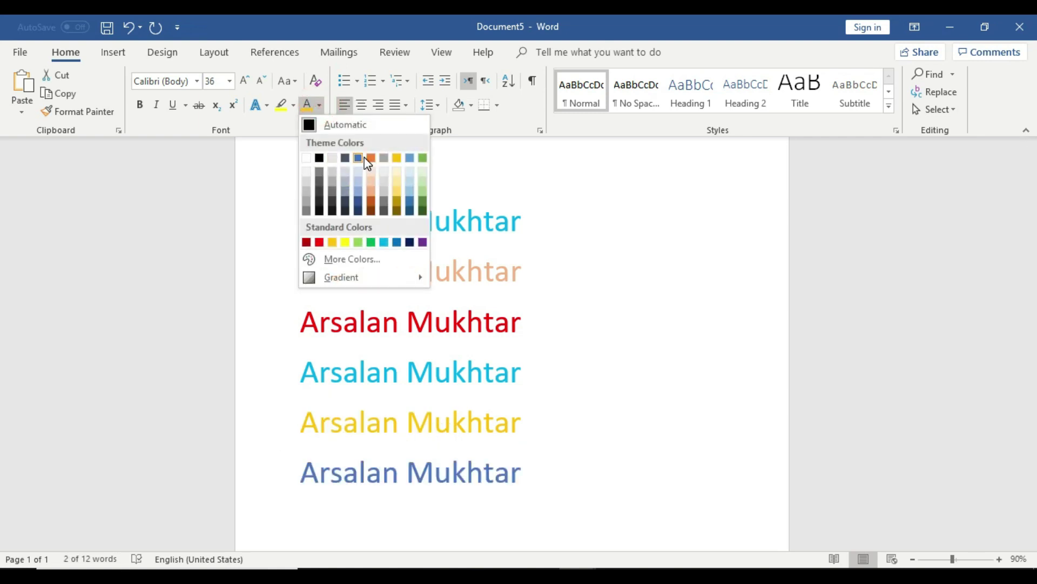
{"action": "left_click", "coordinate": [362, 156]}
- Deselect and scroll through the page to check the recoloured name lines
{"action": "left_click", "coordinate": [547, 358]}
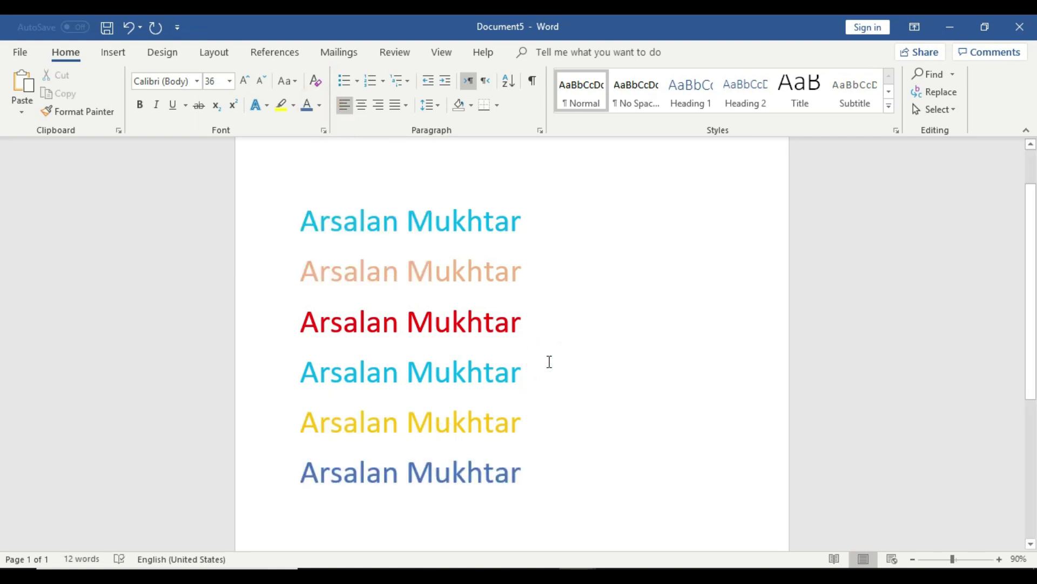
{"action": "scroll", "coordinate": [471, 324], "scroll_direction": "up", "scroll_amount": 2}
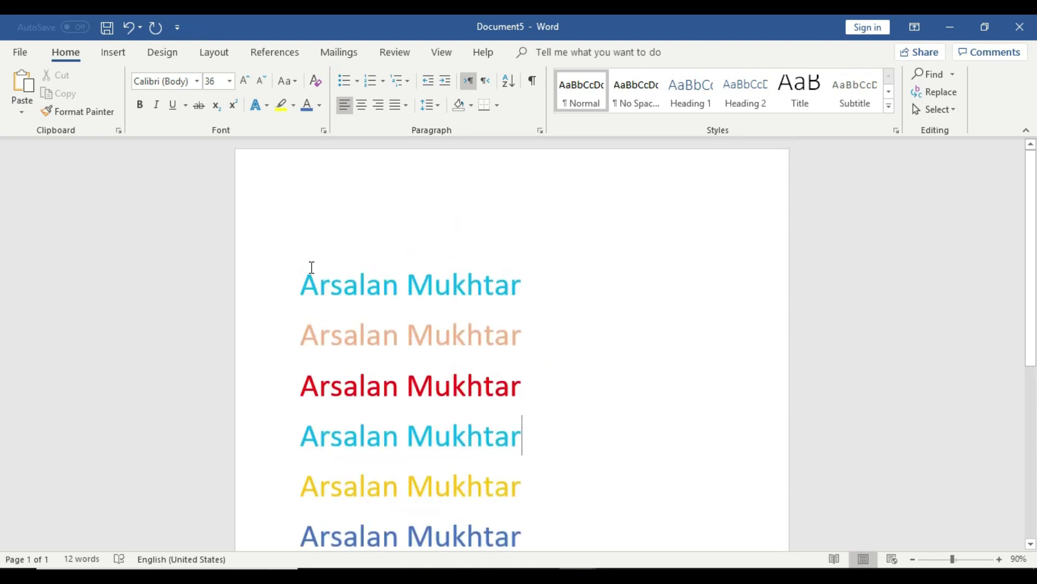
{"action": "left_click_drag", "start_coordinate": [558, 285], "coordinate": [300, 285]}
{"action": "left_click", "coordinate": [481, 384]}
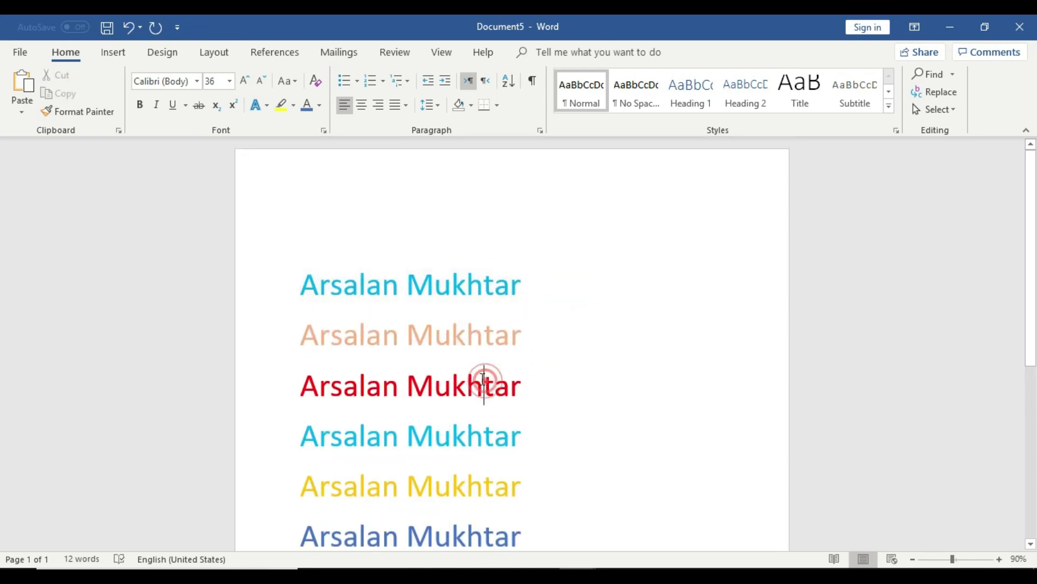
{"action": "scroll", "coordinate": [503, 347], "scroll_direction": "down", "scroll_amount": 1}
{"action": "scroll", "coordinate": [502, 347], "scroll_direction": "down", "scroll_amount": 3}
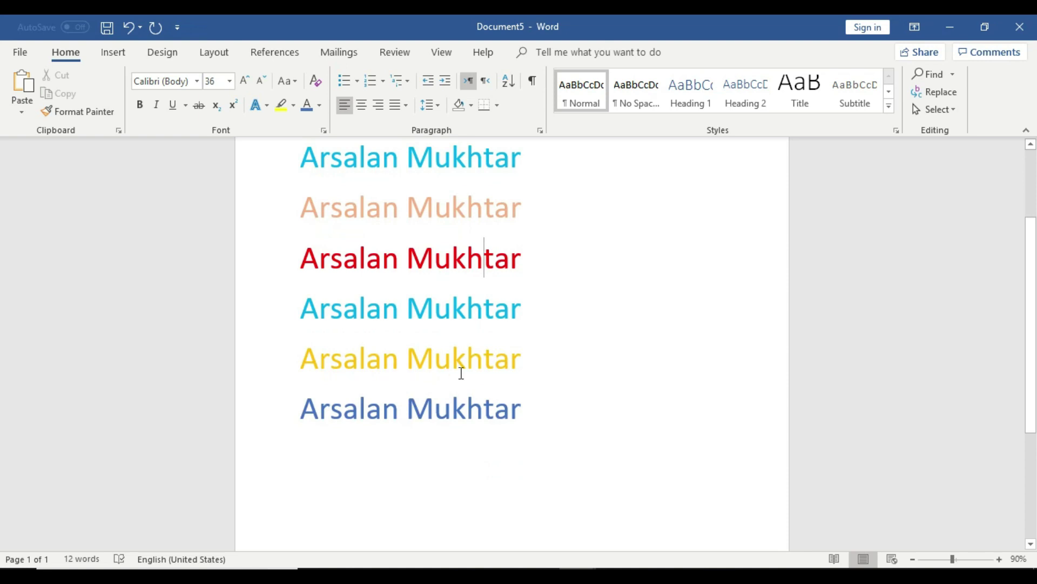
{"action": "scroll", "coordinate": [461, 373], "scroll_direction": "up", "scroll_amount": 3}
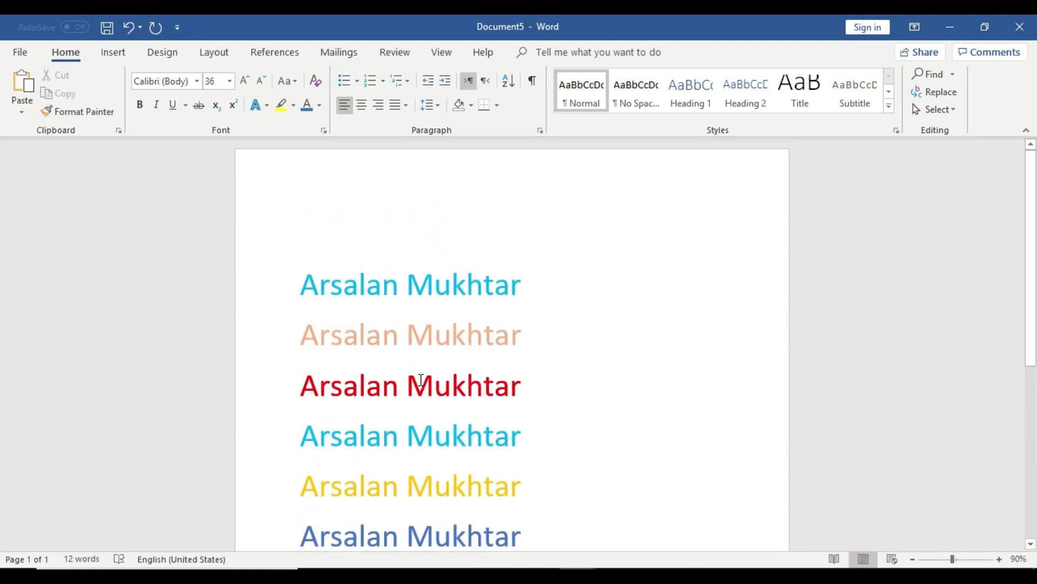
{"action": "left_click_drag", "start_coordinate": [533, 280], "coordinate": [301, 283]}
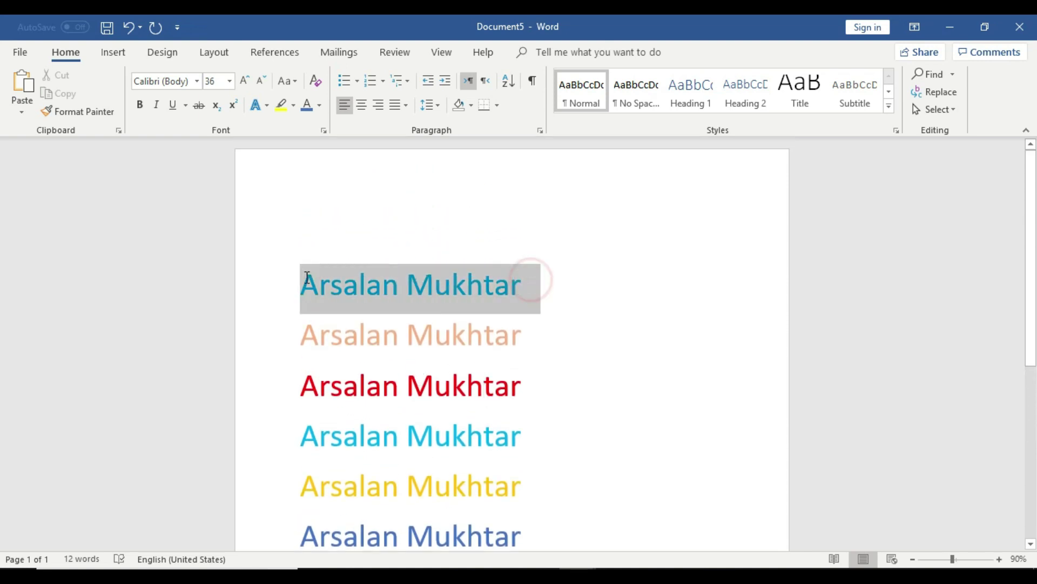
{"action": "left_click", "coordinate": [407, 335]}
{"action": "scroll", "coordinate": [495, 387], "scroll_direction": "down", "scroll_amount": 3}
{"action": "scroll", "coordinate": [495, 387], "scroll_direction": "up", "scroll_amount": 1}
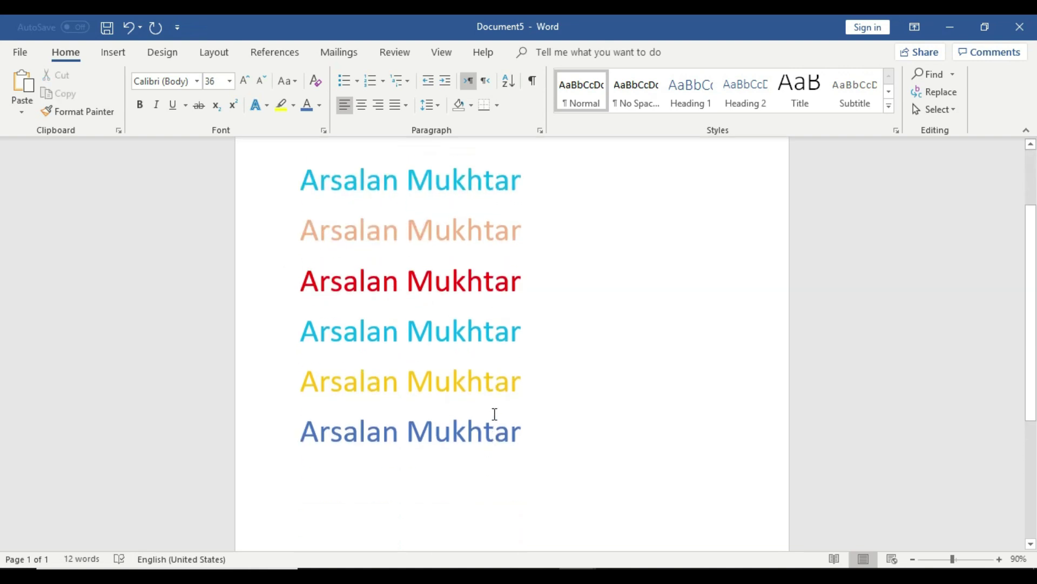
- Click through the lines and end by selecting the first name line
{"action": "left_click", "coordinate": [513, 442]}
{"action": "left_click_drag", "start_coordinate": [488, 444], "coordinate": [290, 436]}
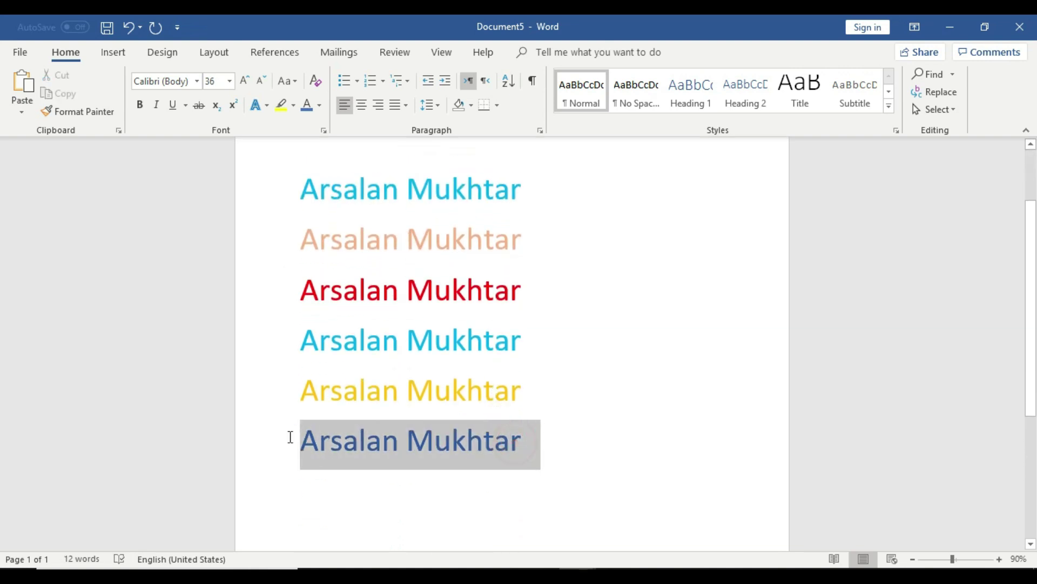
{"action": "scroll", "coordinate": [575, 379], "scroll_direction": "up", "scroll_amount": 1}
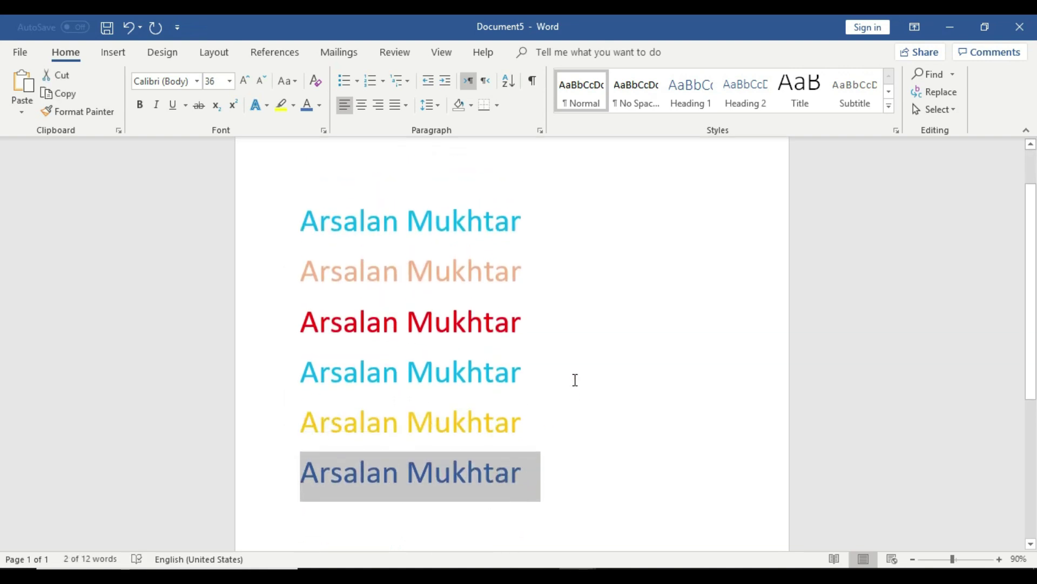
{"action": "left_click", "coordinate": [521, 316]}
{"action": "scroll", "coordinate": [526, 320], "scroll_direction": "up", "scroll_amount": 1}
{"action": "left_click_drag", "start_coordinate": [537, 257], "coordinate": [297, 255]}
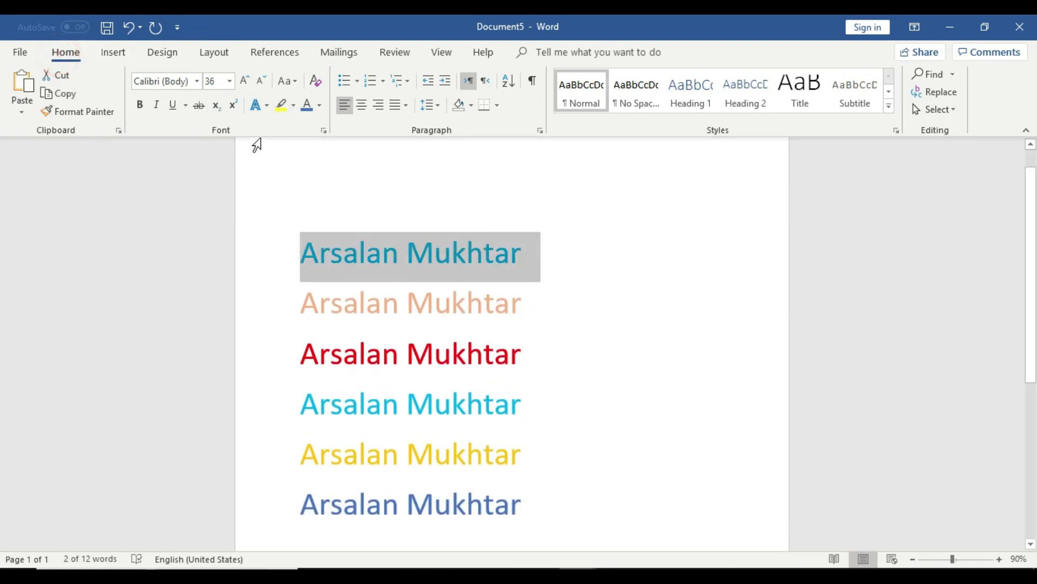
- Highlight the first and third name lines in yellow
{"action": "left_click", "coordinate": [294, 105]}
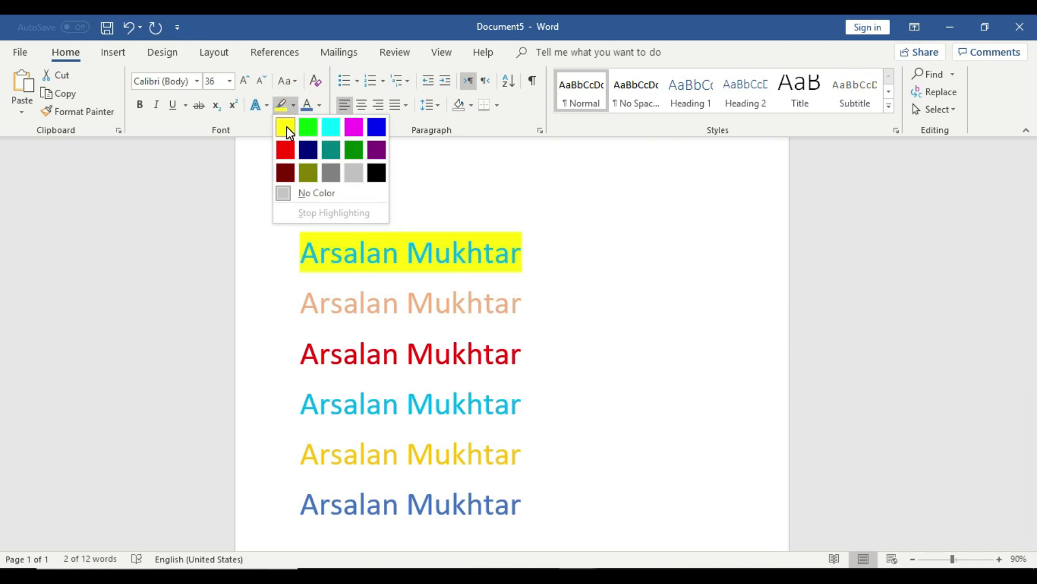
{"action": "left_click", "coordinate": [287, 126]}
{"action": "key", "text": "Left"}
{"action": "triple_click", "coordinate": [312, 348]}
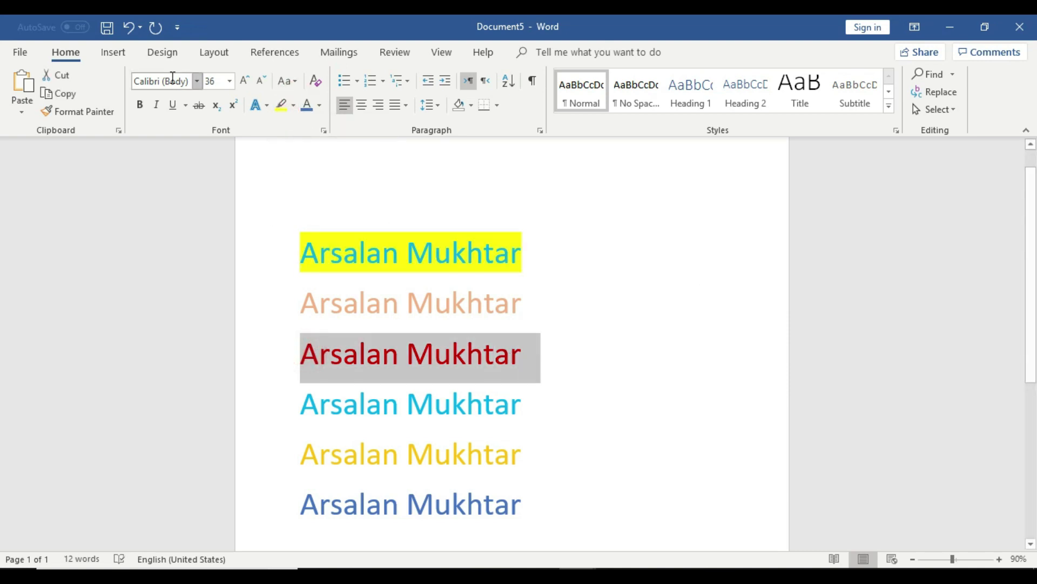
{"action": "left_click", "coordinate": [281, 105]}
{"action": "key", "text": "Right"}
- Highlight the last name line in bright green
{"action": "scroll", "coordinate": [437, 387], "scroll_direction": "down", "scroll_amount": 1}
{"action": "left_click_drag", "start_coordinate": [308, 442], "coordinate": [463, 412]}
{"action": "left_click", "coordinate": [293, 105]}
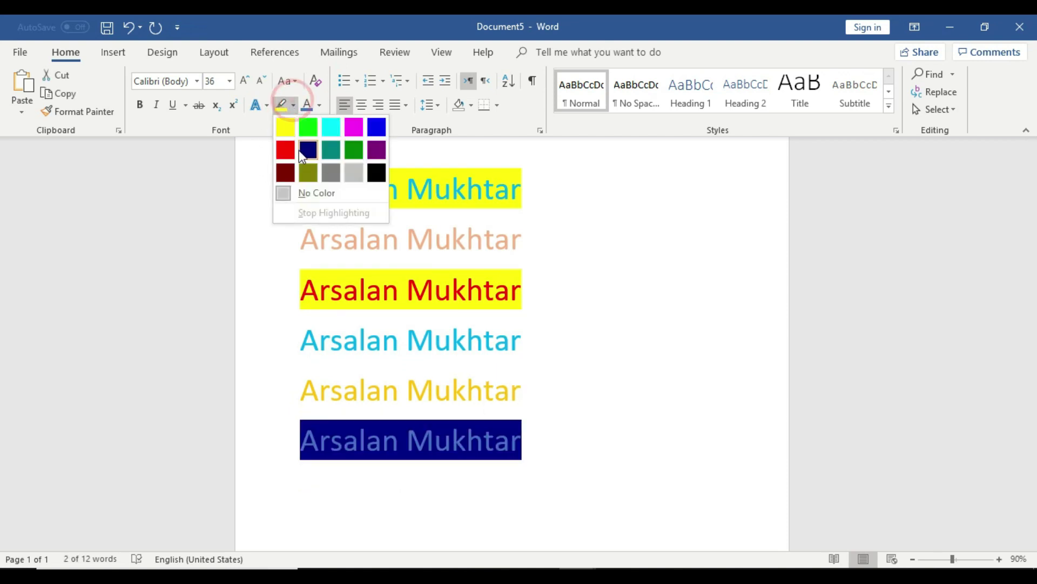
{"action": "left_click", "coordinate": [306, 128]}
{"action": "left_click", "coordinate": [619, 421]}
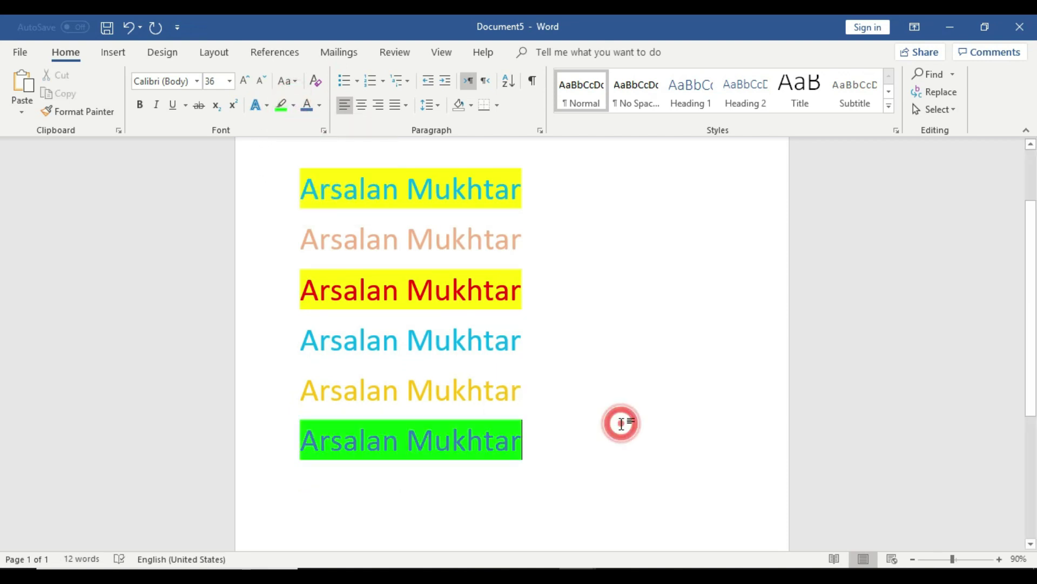
{"action": "scroll", "coordinate": [623, 423], "scroll_direction": "up", "scroll_amount": 2}
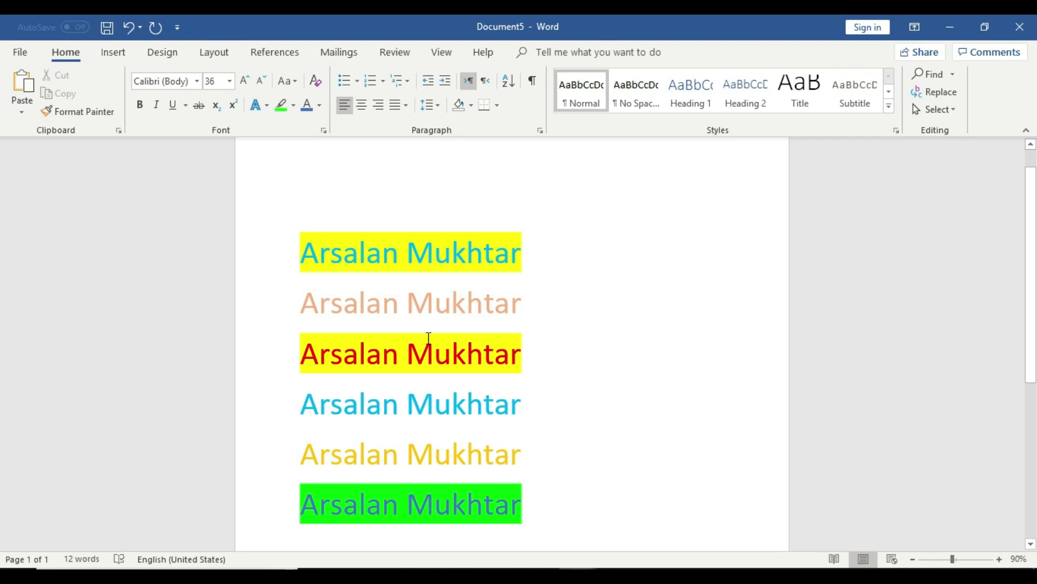
{"action": "left_click", "coordinate": [586, 266]}
- Set the first line to Adobe Caslon Pro Bold and the second to Adobe Fan Heiti Std B
{"action": "left_click_drag", "start_coordinate": [527, 245], "coordinate": [289, 245]}
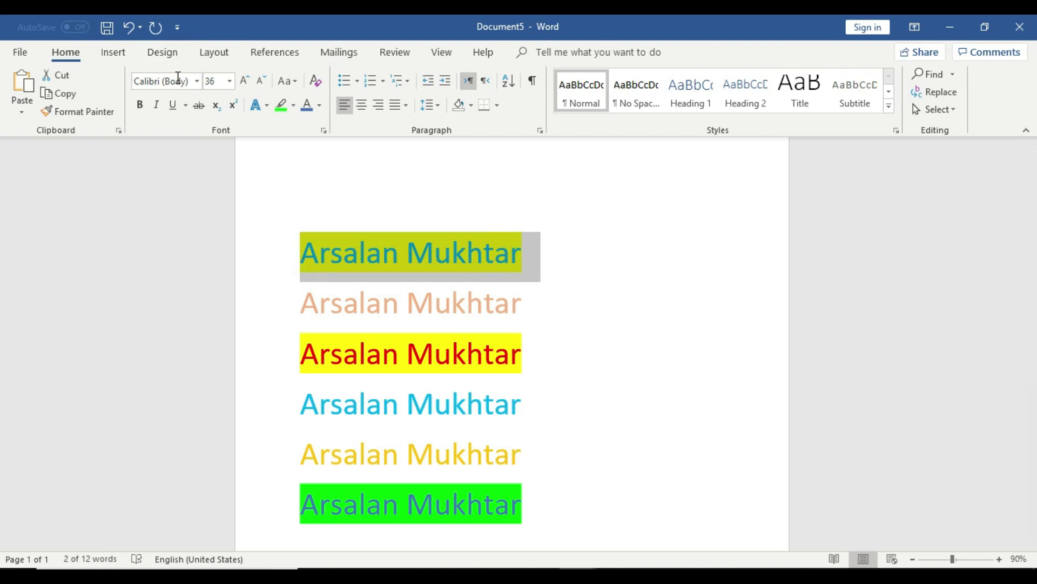
{"action": "left_click", "coordinate": [198, 81]}
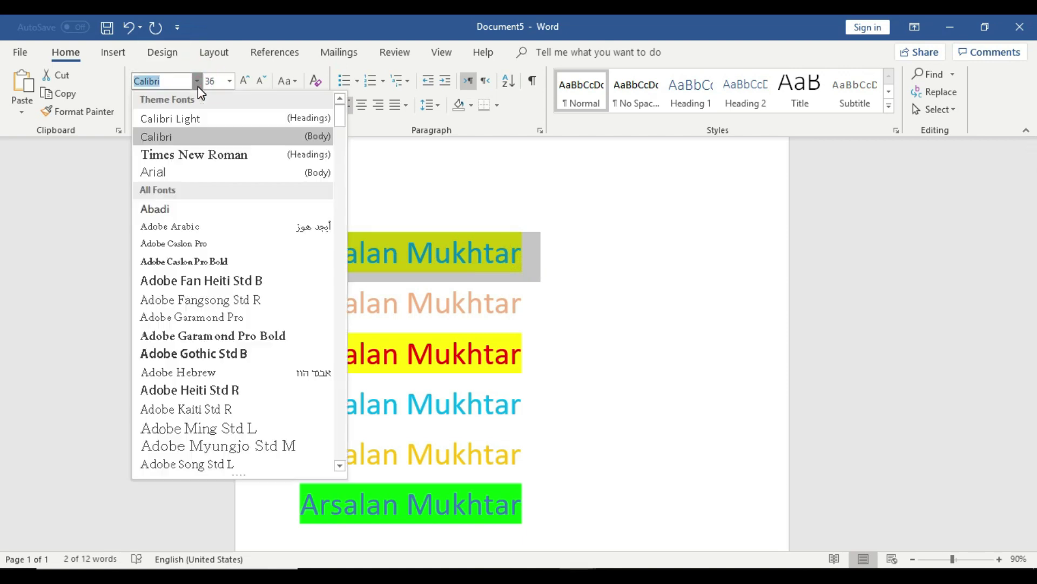
{"action": "left_click", "coordinate": [173, 262]}
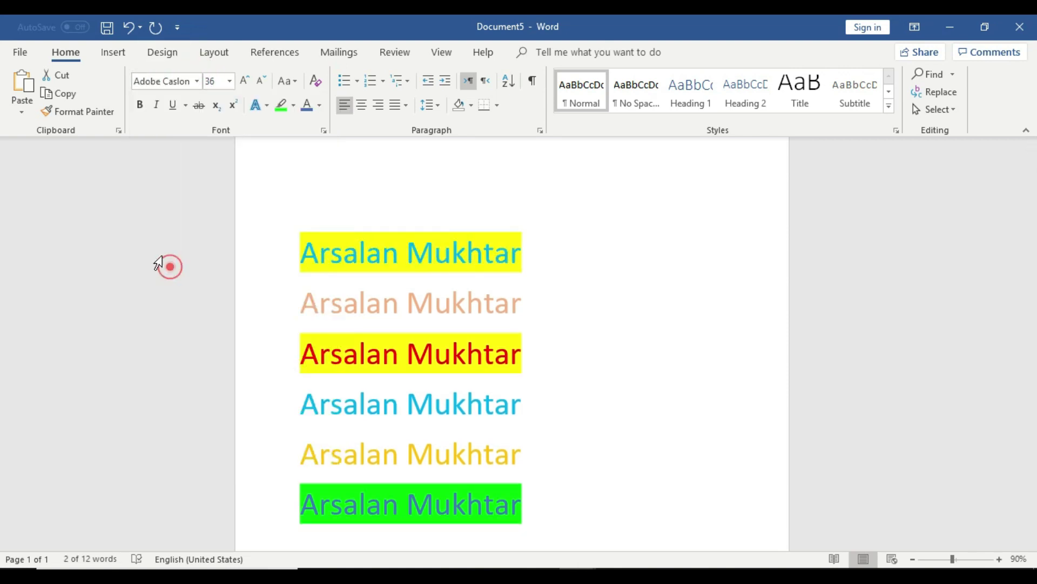
{"action": "left_click", "coordinate": [332, 325]}
{"action": "triple_click", "coordinate": [523, 318]}
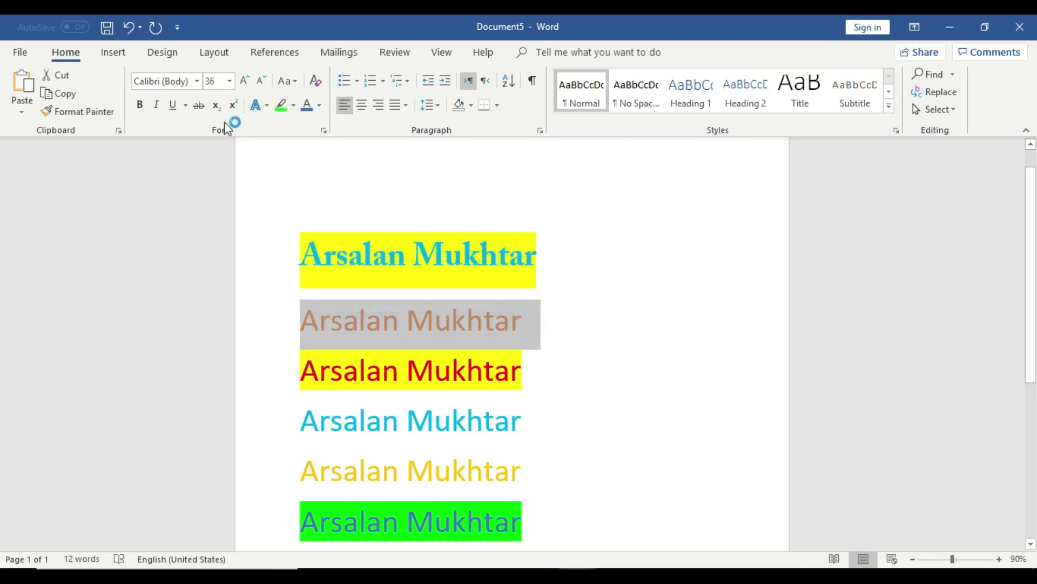
{"action": "left_click", "coordinate": [230, 81]}
{"action": "left_click", "coordinate": [197, 81]}
{"action": "left_click", "coordinate": [196, 81]}
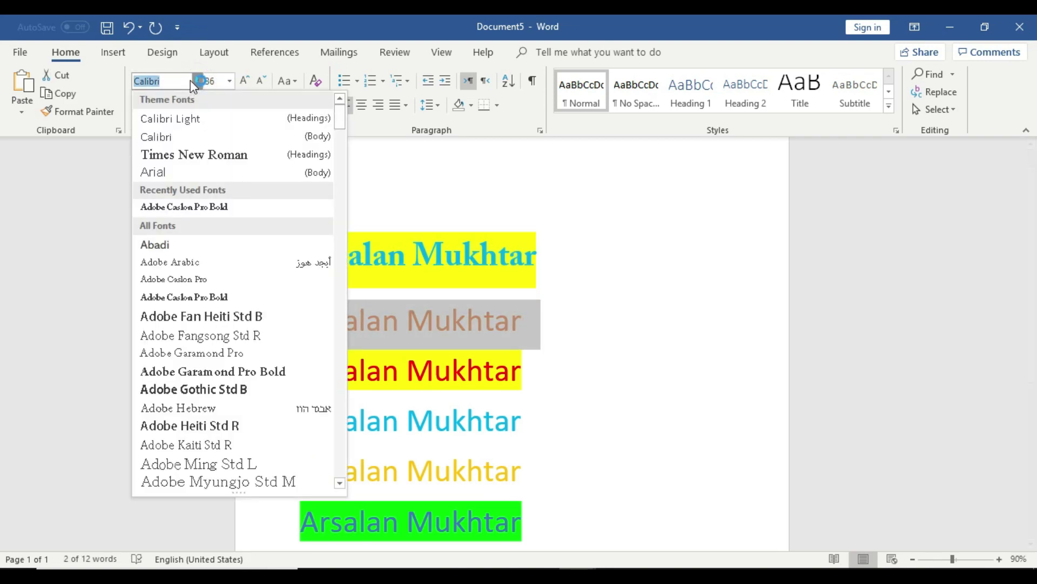
{"action": "left_click", "coordinate": [197, 318]}
- Set the third and fourth name lines to Adobe Gothic Std B
{"action": "left_click_drag", "start_coordinate": [547, 384], "coordinate": [300, 386]}
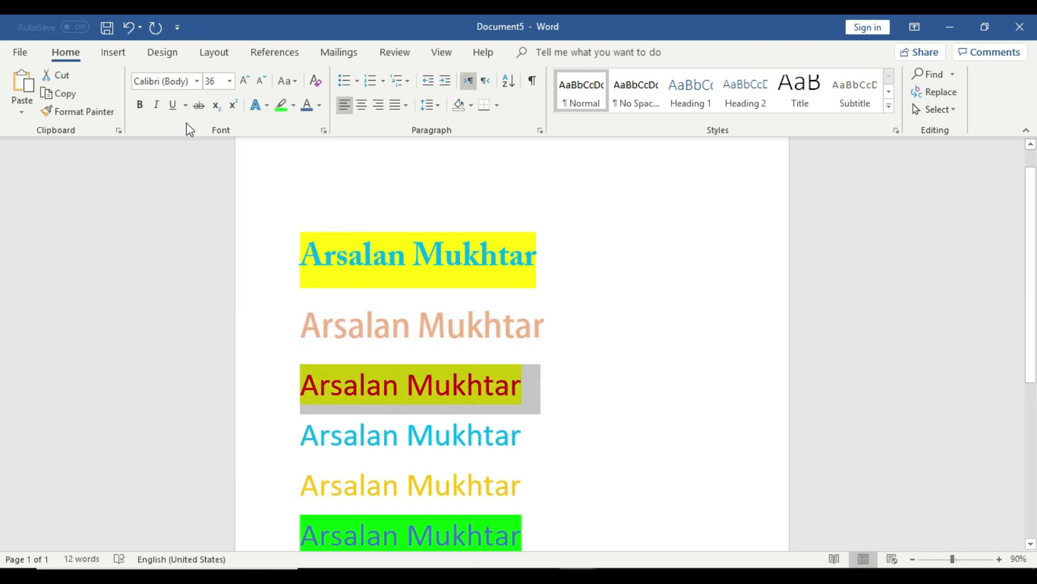
{"action": "left_click", "coordinate": [196, 81]}
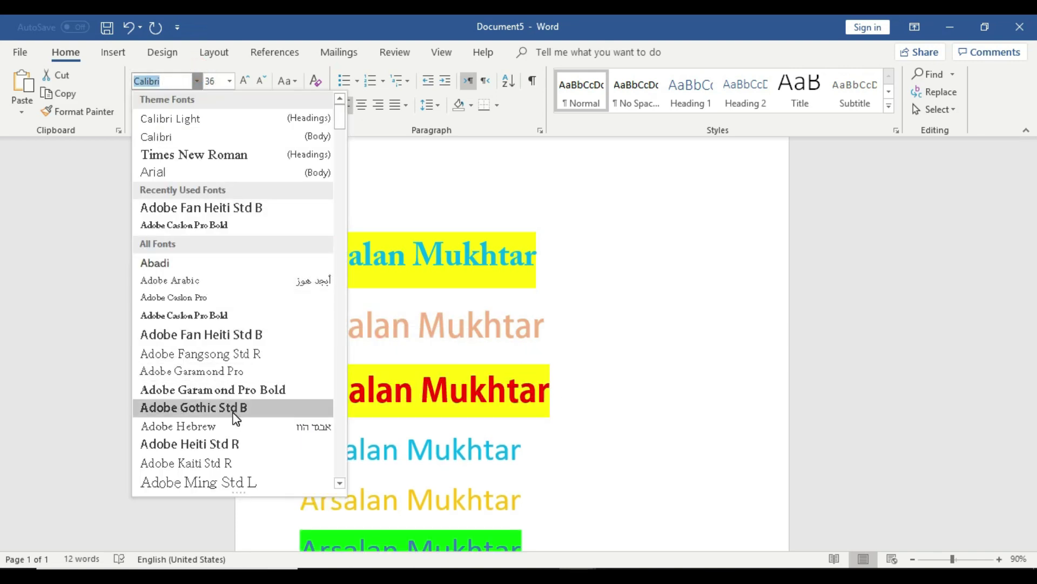
{"action": "left_click", "coordinate": [230, 409]}
{"action": "scroll", "coordinate": [333, 419], "scroll_direction": "down", "scroll_amount": 1}
{"action": "left_click_drag", "start_coordinate": [528, 385], "coordinate": [300, 386]}
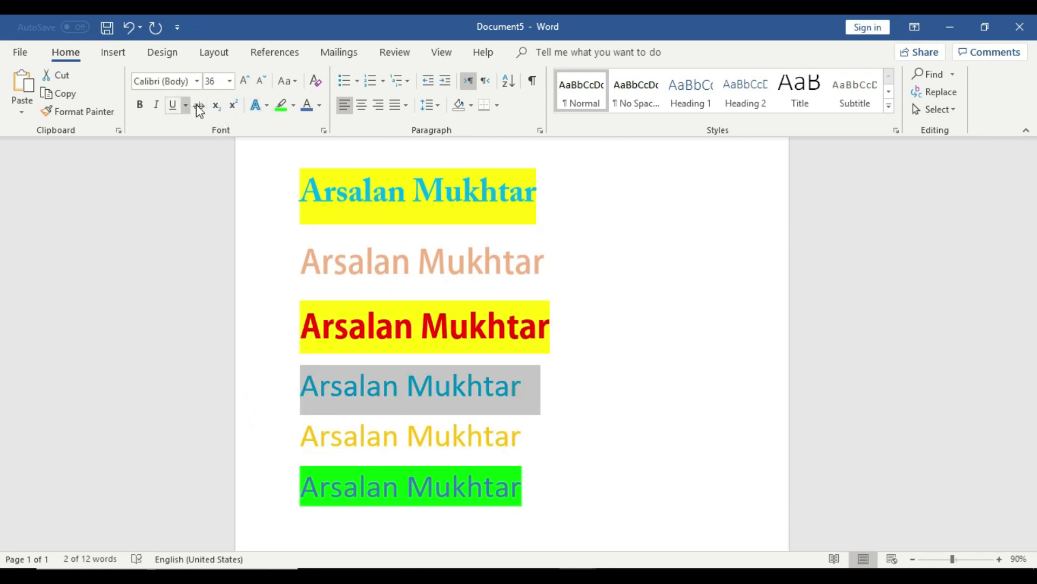
{"action": "left_click", "coordinate": [197, 81]}
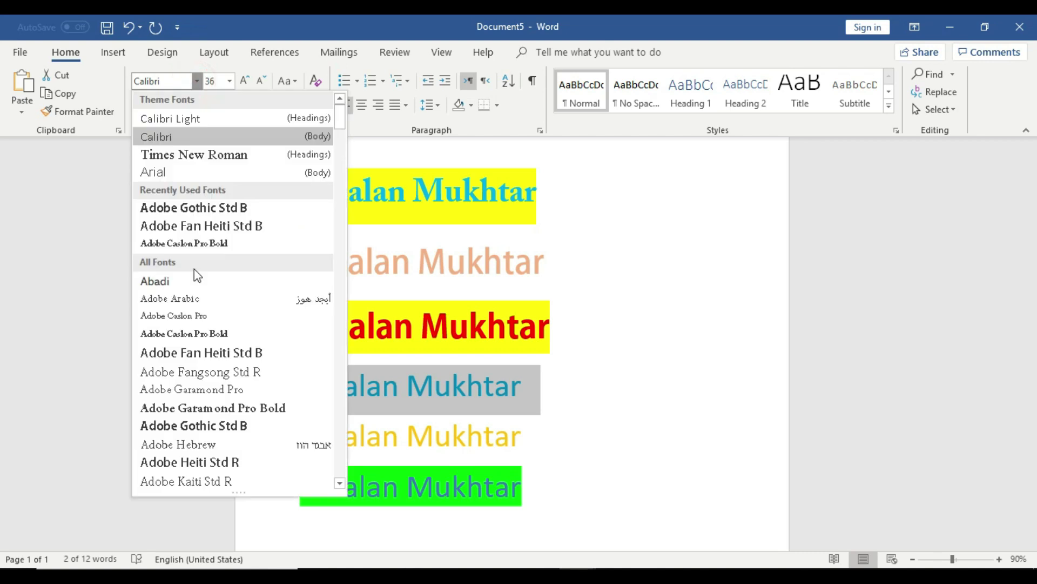
{"action": "left_click", "coordinate": [208, 426]}
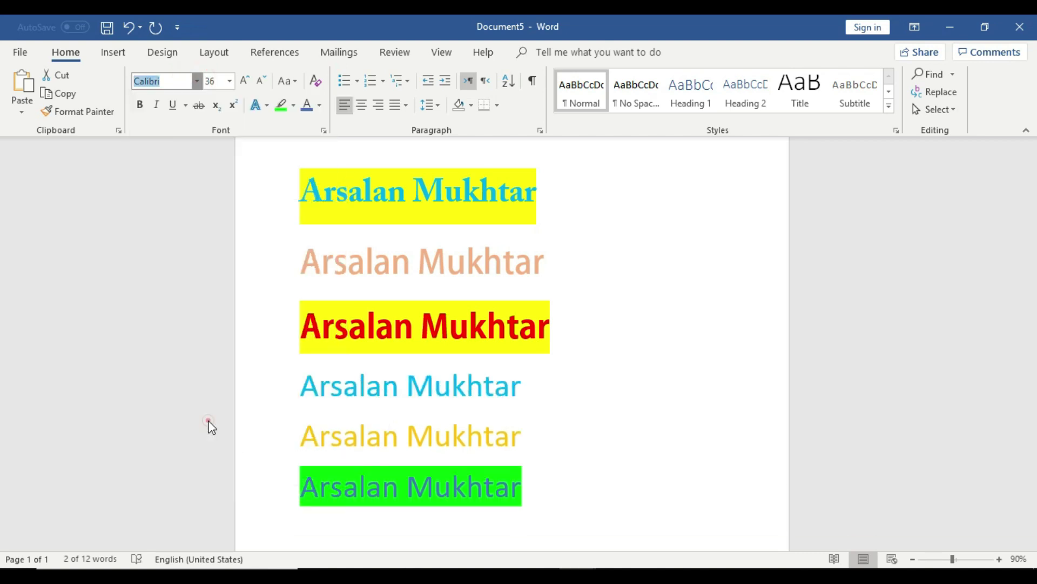
- Set the fifth line to Adobe Heiti Std R, then select the green-highlighted last line
{"action": "left_click", "coordinate": [446, 443]}
{"action": "left_click_drag", "start_coordinate": [533, 453], "coordinate": [264, 452]}
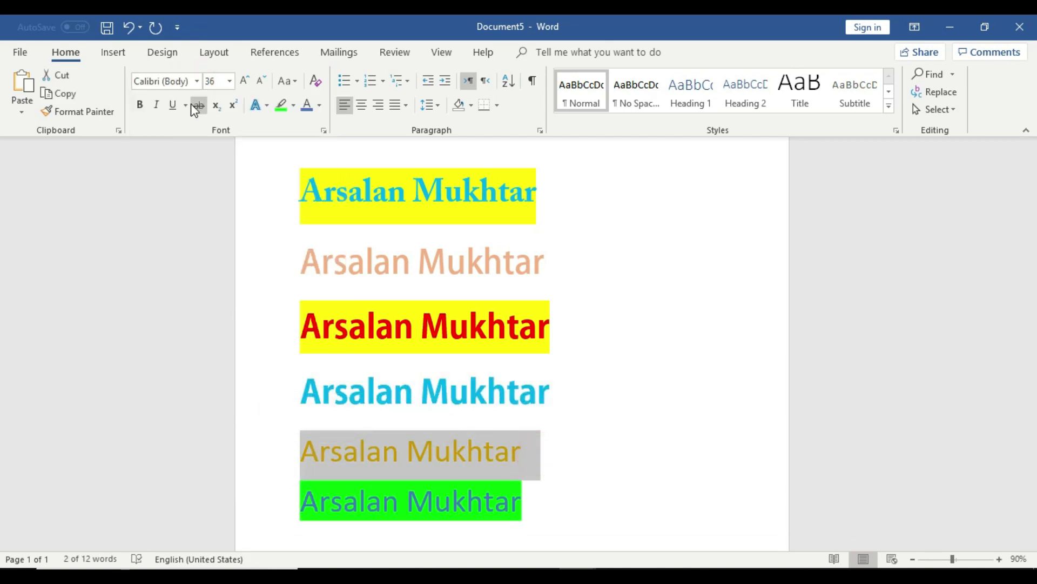
{"action": "left_click", "coordinate": [197, 82]}
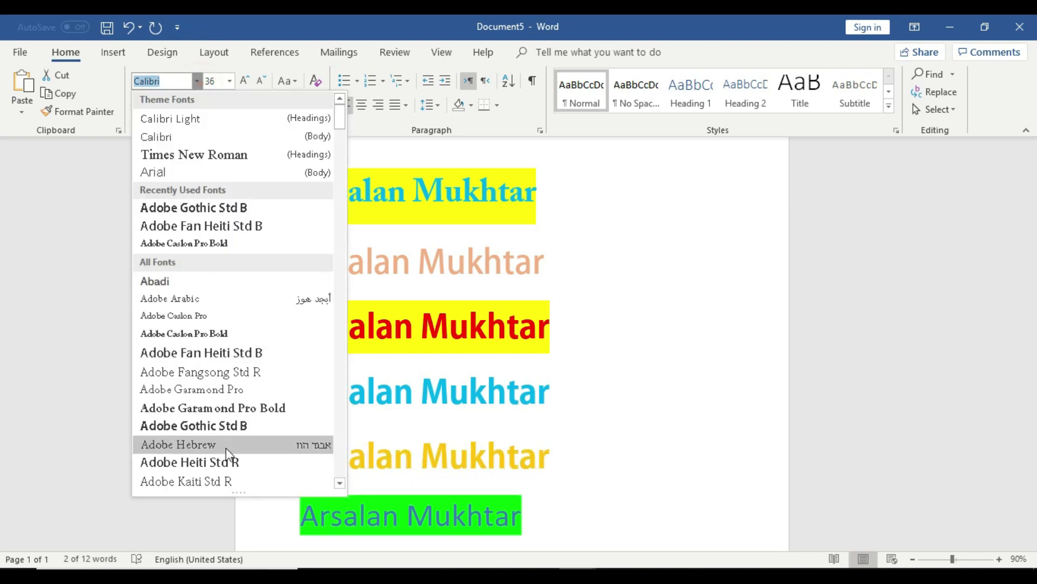
{"action": "left_click", "coordinate": [237, 462]}
{"action": "scroll", "coordinate": [617, 487], "scroll_direction": "down", "scroll_amount": 1}
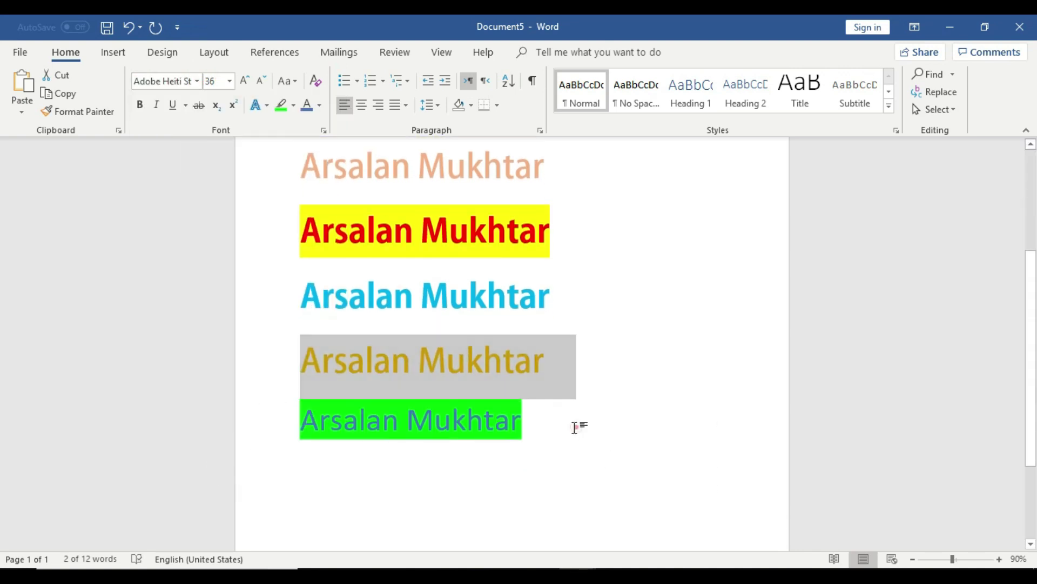
{"action": "left_click_drag", "start_coordinate": [562, 424], "coordinate": [289, 412]}
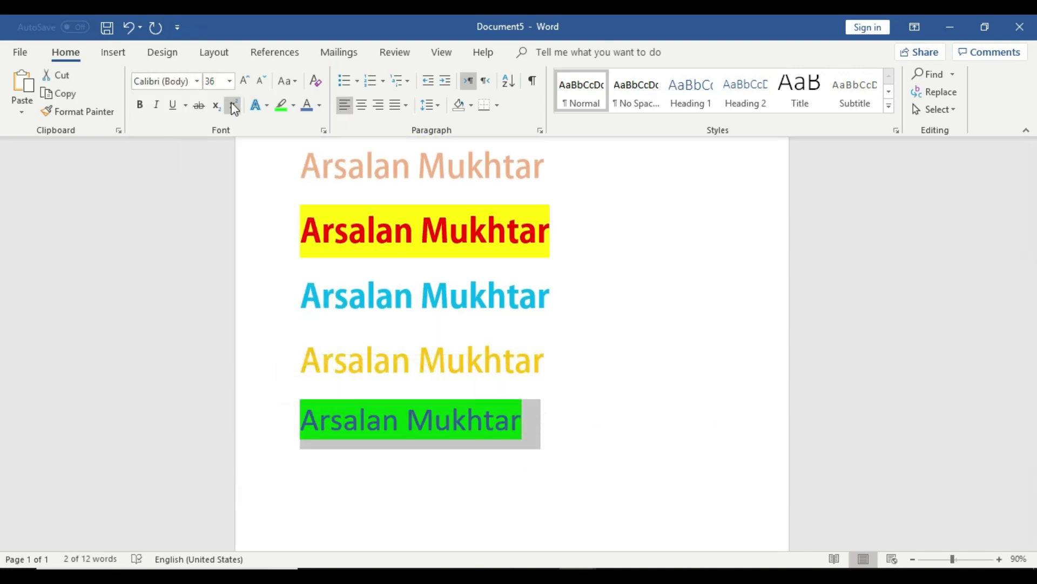
- Remove the green highlight from the last name line and set its font to Adobe Gothic Std B
{"action": "left_click", "coordinate": [280, 105]}
{"action": "left_click", "coordinate": [273, 403]}
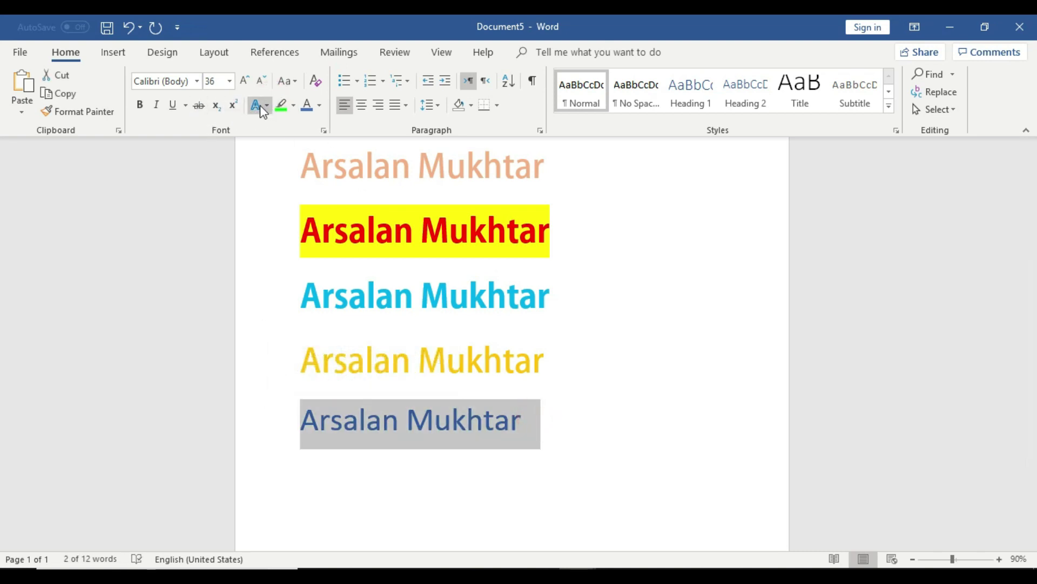
{"action": "left_click", "coordinate": [293, 105]}
{"action": "left_click", "coordinate": [181, 81]}
{"action": "left_click", "coordinate": [197, 81]}
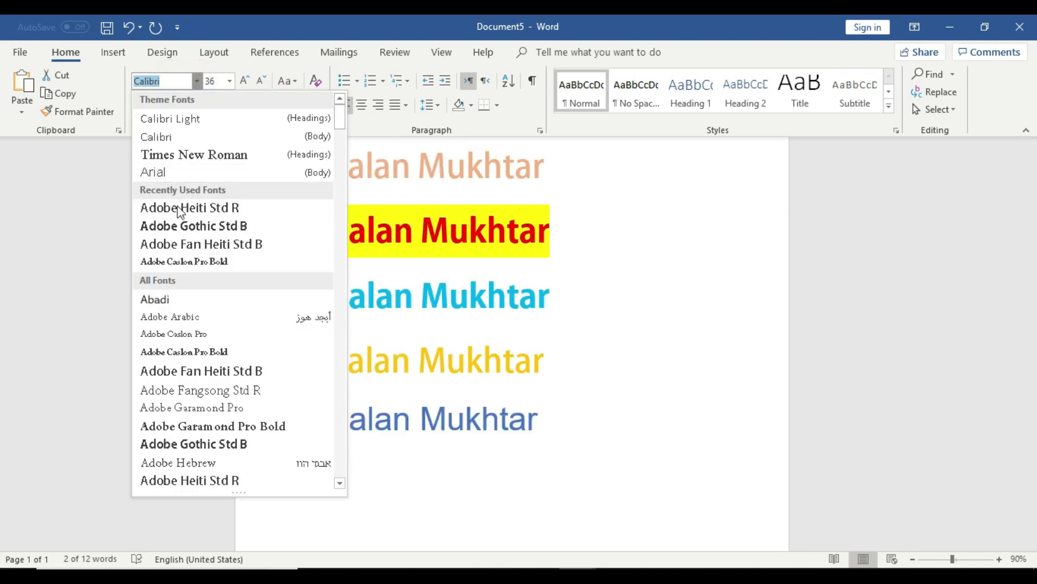
{"action": "left_click", "coordinate": [245, 447]}
- Add an empty line below the last name line, then select the second name line
{"action": "left_click", "coordinate": [576, 484]}
{"action": "key", "text": "Return"}
{"action": "scroll", "coordinate": [614, 461], "scroll_direction": "up", "scroll_amount": 1}
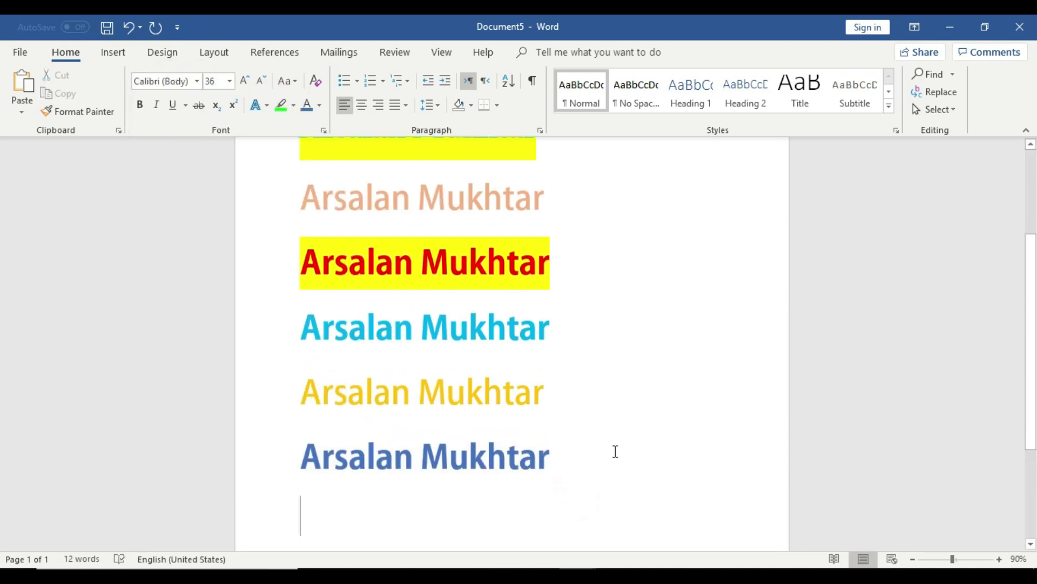
{"action": "left_click_drag", "start_coordinate": [571, 461], "coordinate": [394, 460]}
{"action": "scroll", "coordinate": [511, 294], "scroll_direction": "up", "scroll_amount": 1}
{"action": "left_click", "coordinate": [514, 268]}
{"action": "left_click_drag", "start_coordinate": [556, 265], "coordinate": [274, 261]}
{"action": "scroll", "coordinate": [502, 396], "scroll_direction": "up", "scroll_amount": 1}
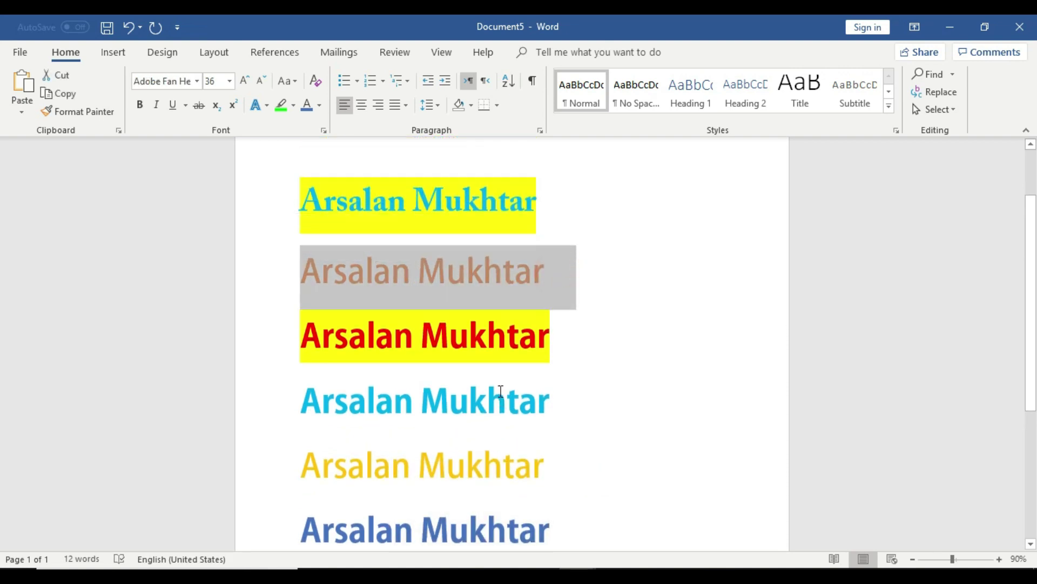
- Toggle bold on the second name line so it ends in regular weight
{"action": "left_click", "coordinate": [141, 105]}
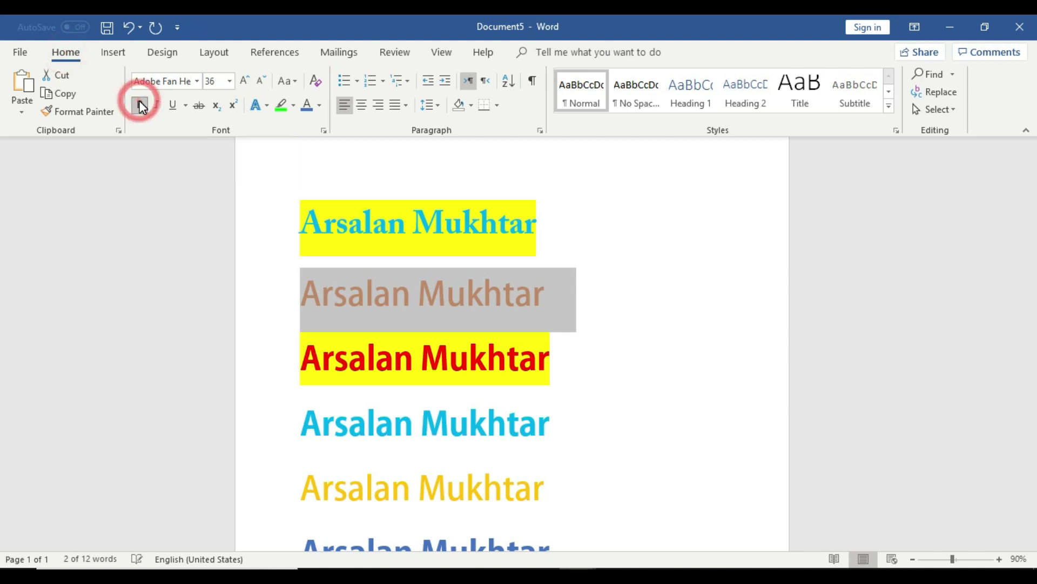
{"action": "left_click", "coordinate": [141, 106]}
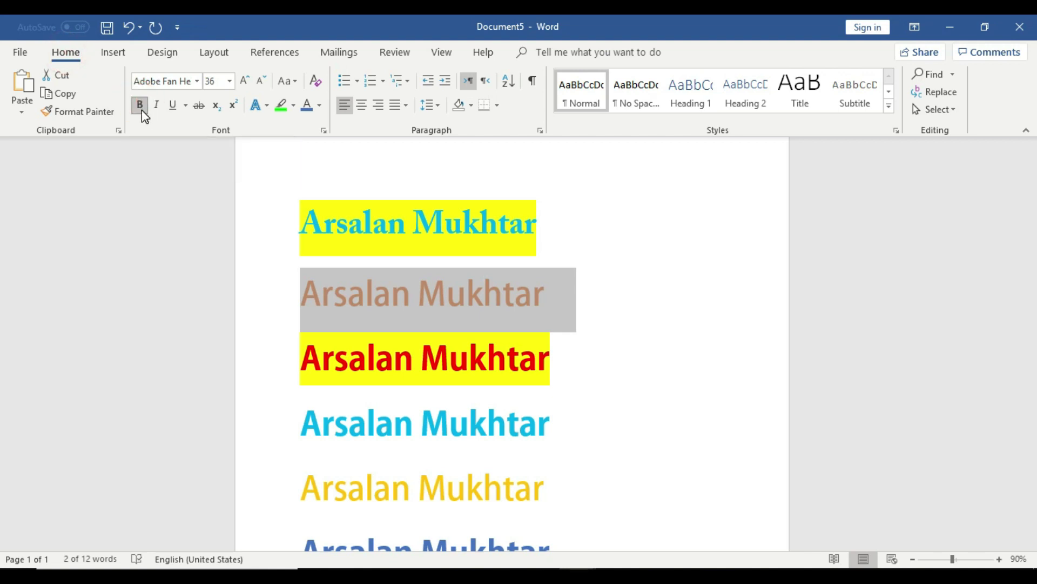
{"action": "left_click", "coordinate": [616, 283]}
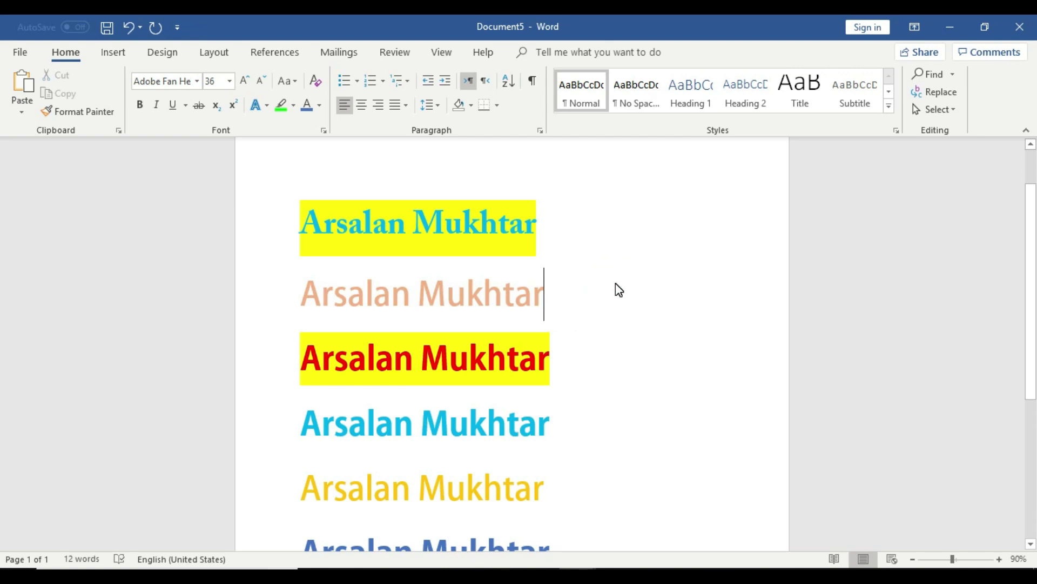
{"action": "scroll", "coordinate": [615, 283], "scroll_direction": "up", "scroll_amount": 3}
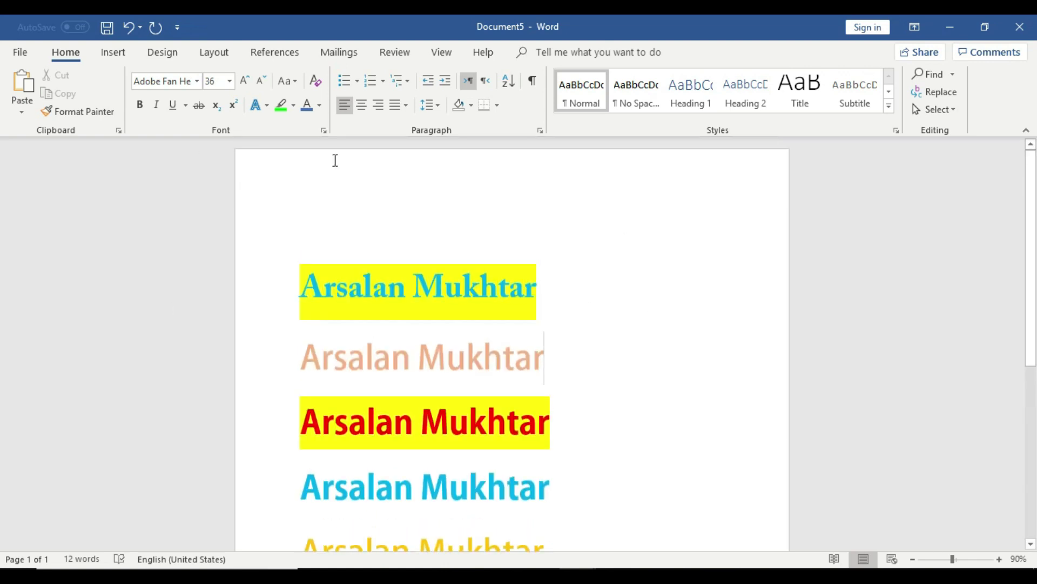
{"action": "scroll", "coordinate": [780, 379], "scroll_direction": "down", "scroll_amount": 10}
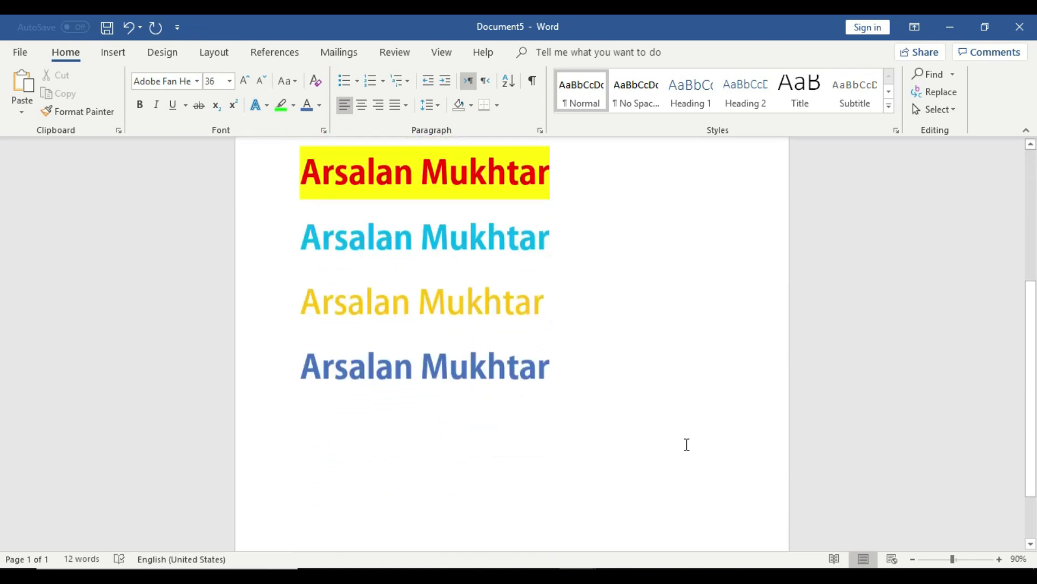
- Add a hyphen-made horizontal rule below the name lines with 'Paper' centred beneath it
{"action": "left_click", "coordinate": [572, 298]}
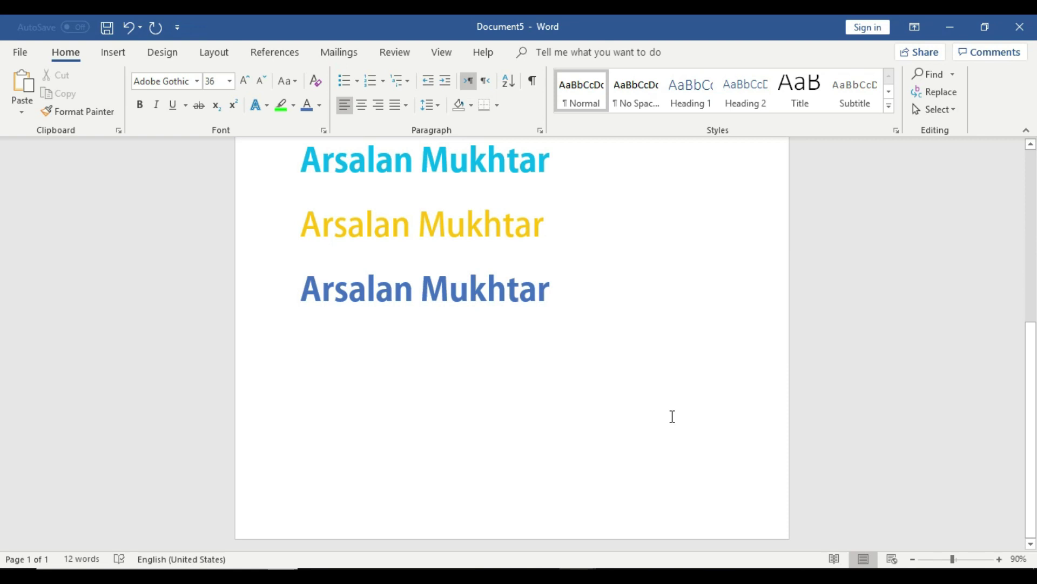
{"action": "key", "text": "Return"}
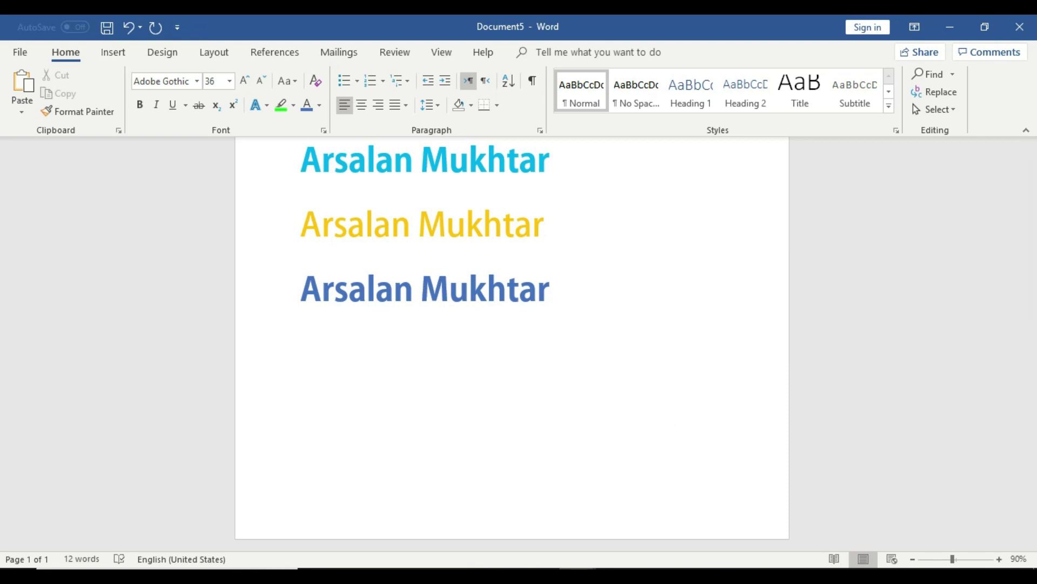
{"action": "type", "text": "--------------------------------------"}
{"action": "key", "text": "Return"}
{"action": "type", "text": "Paper"}
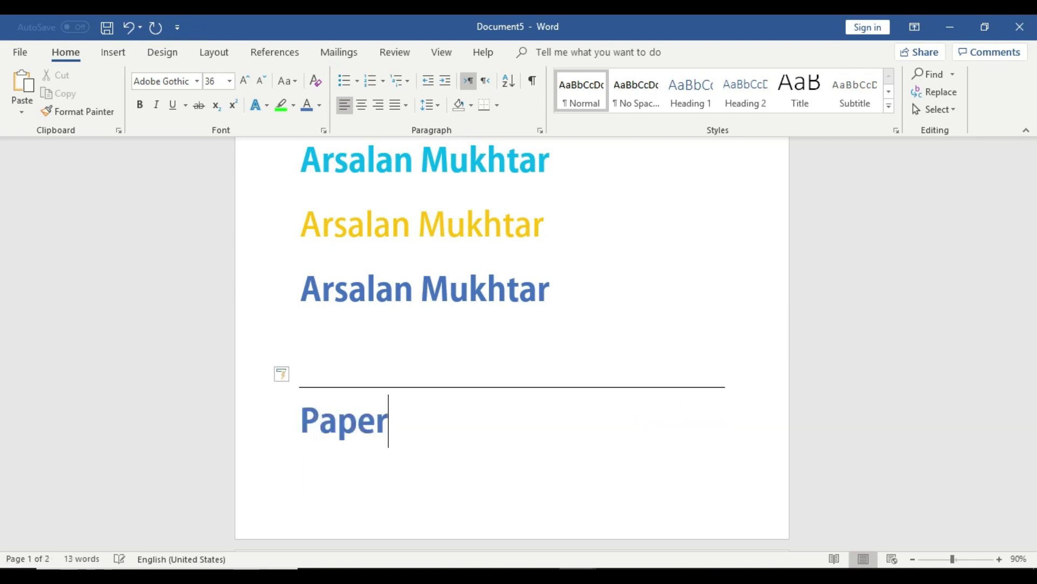
{"action": "key", "text": "Return"}
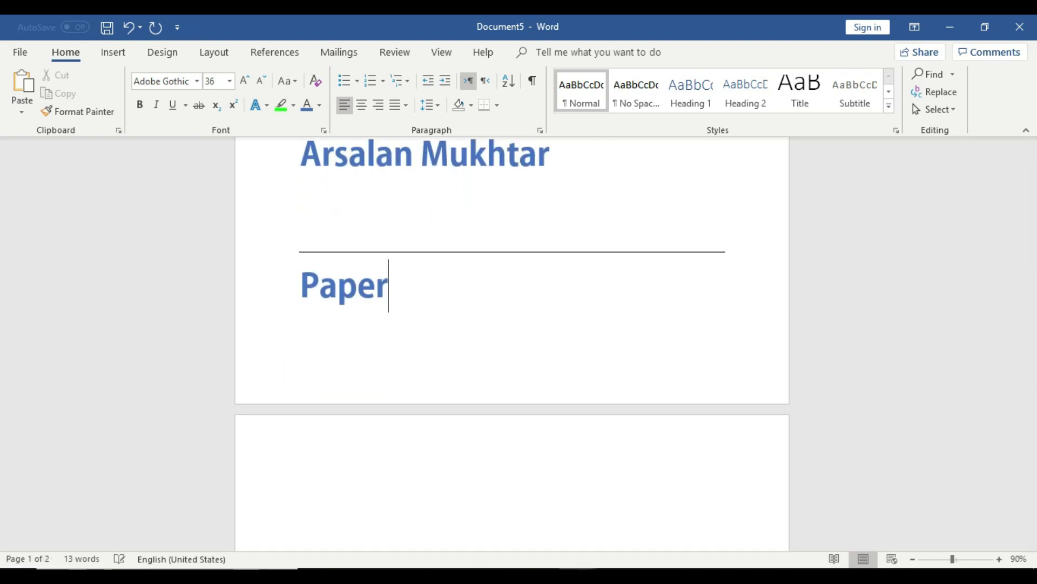
{"action": "left_click", "coordinate": [577, 491]}
{"action": "key", "text": "BackSpace"}
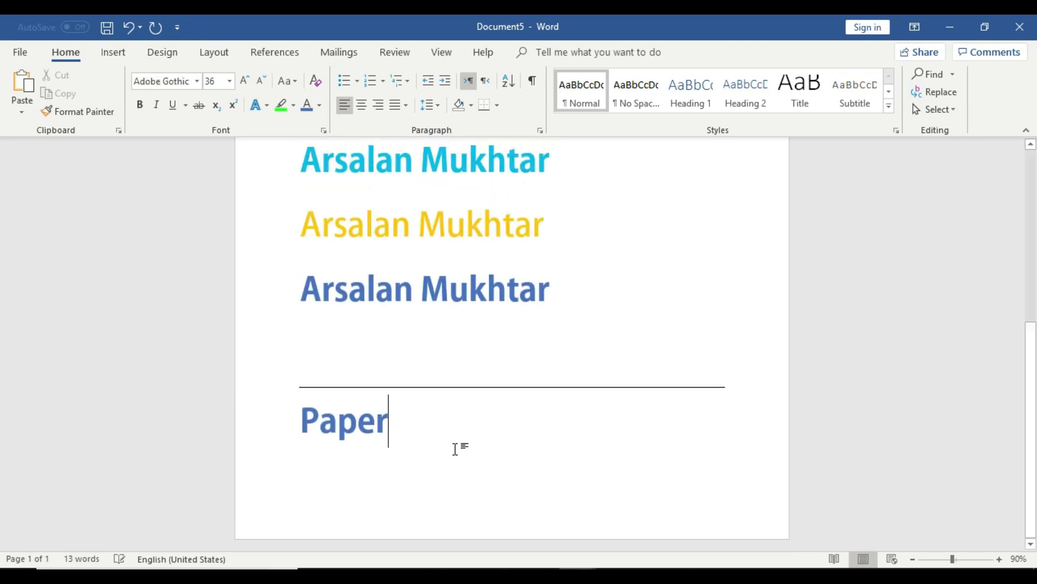
{"action": "triple_click", "coordinate": [413, 451]}
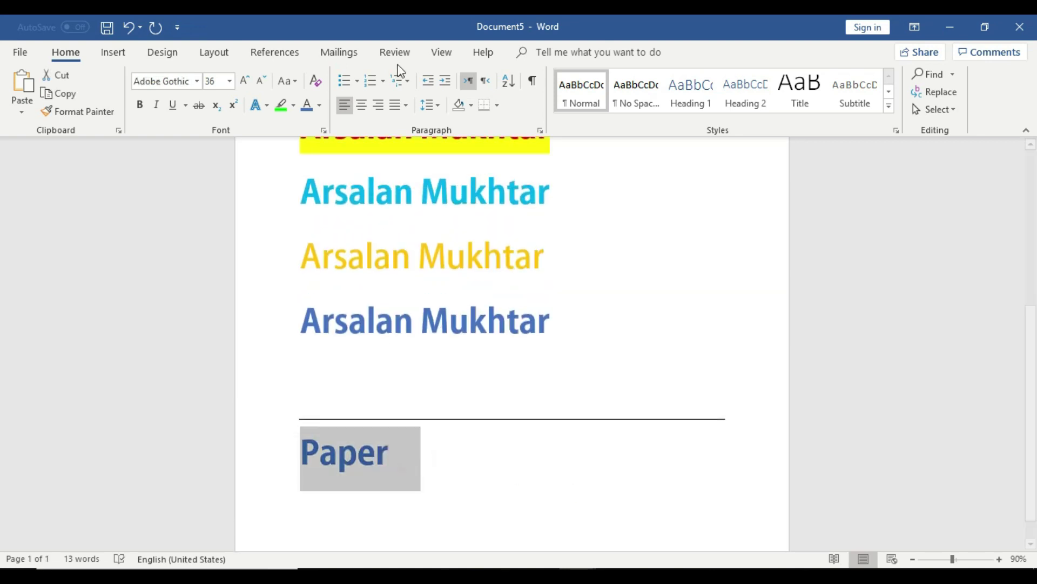
{"action": "left_click", "coordinate": [361, 105]}
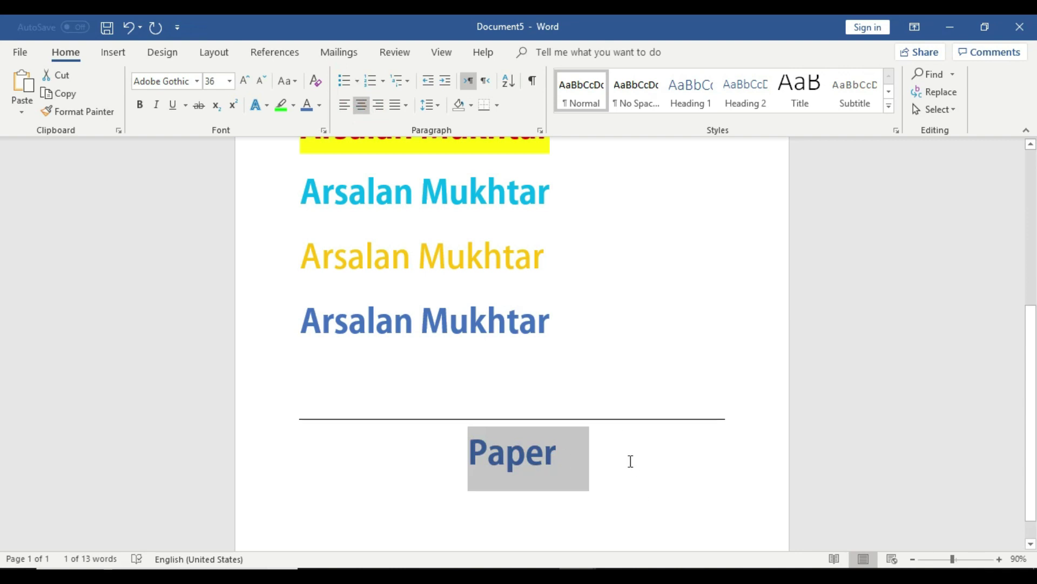
- Give the last name line a green highlight and place the cursor on the empty first line
{"action": "scroll", "coordinate": [380, 440], "scroll_direction": "up", "scroll_amount": 3}
{"action": "scroll", "coordinate": [675, 482], "scroll_direction": "up", "scroll_amount": 2}
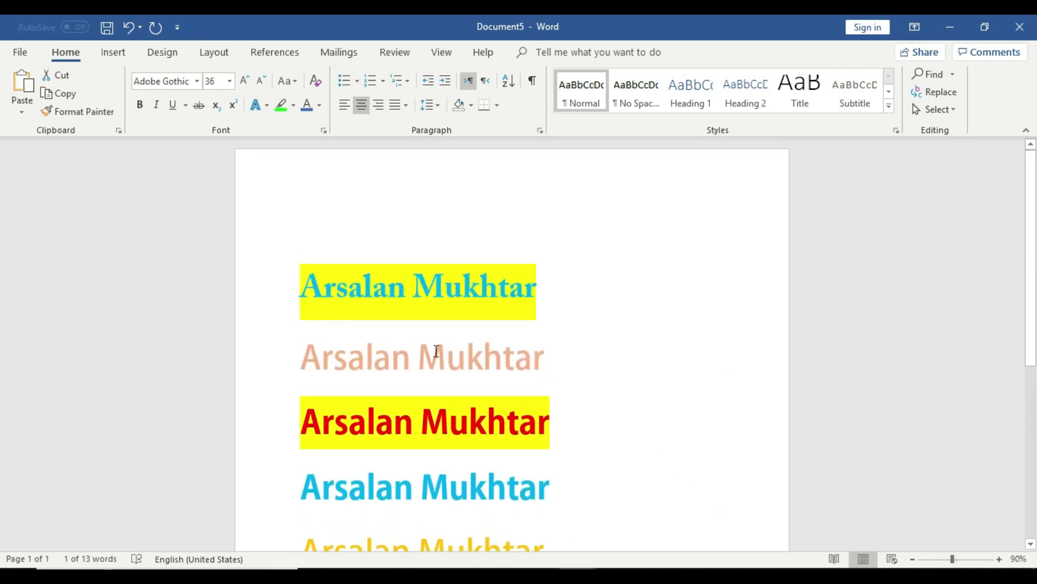
{"action": "left_click_drag", "start_coordinate": [334, 286], "coordinate": [470, 287]}
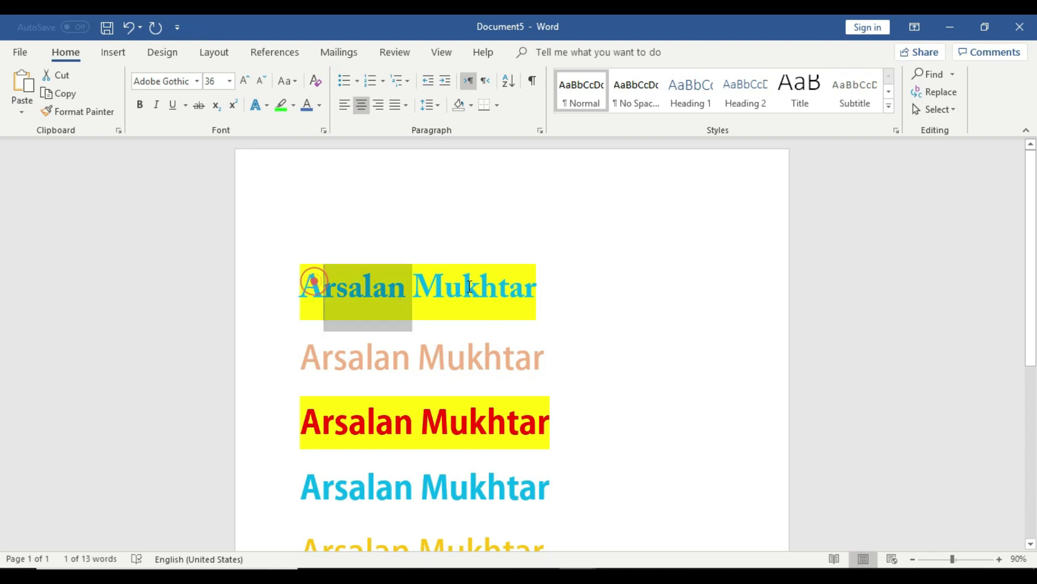
{"action": "left_click", "coordinate": [649, 363]}
{"action": "scroll", "coordinate": [640, 373], "scroll_direction": "down", "scroll_amount": 2}
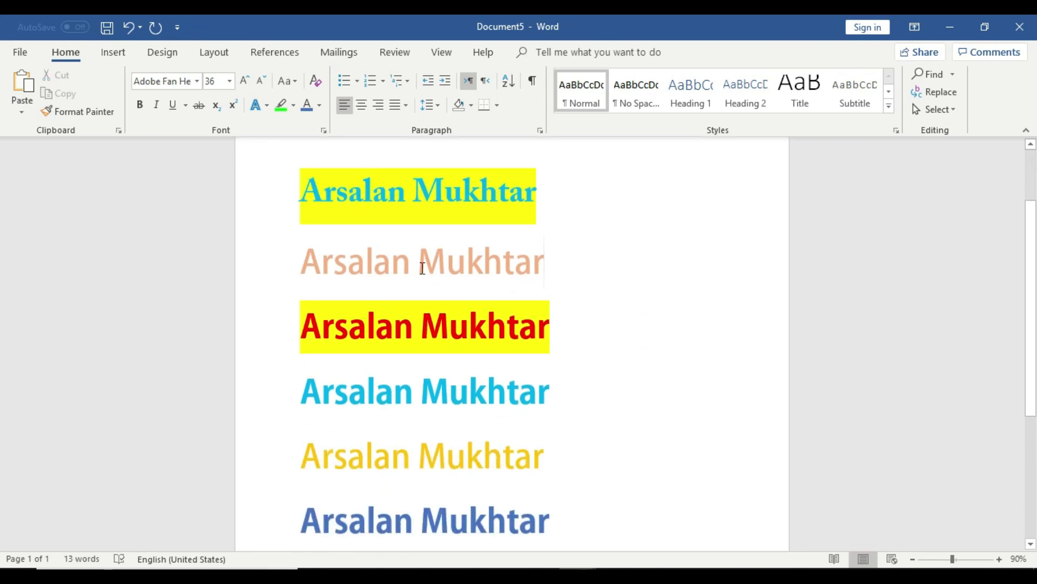
{"action": "scroll", "coordinate": [407, 433], "scroll_direction": "down", "scroll_amount": 2}
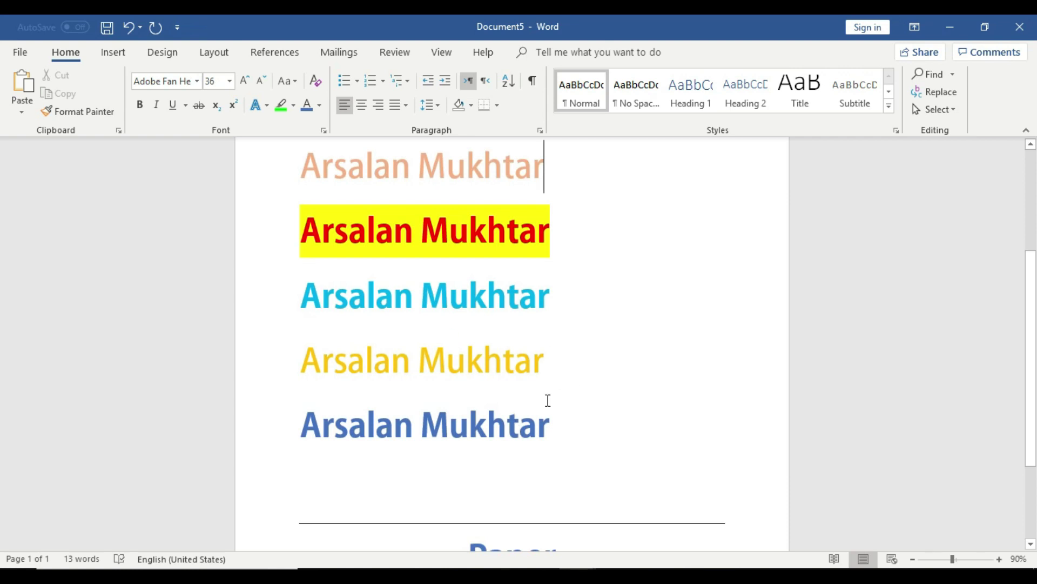
{"action": "scroll", "coordinate": [543, 394], "scroll_direction": "up", "scroll_amount": 3}
{"action": "scroll", "coordinate": [530, 458], "scroll_direction": "down", "scroll_amount": 2}
{"action": "left_click_drag", "start_coordinate": [556, 488], "coordinate": [294, 487]}
{"action": "left_click", "coordinate": [286, 104]}
{"action": "left_click", "coordinate": [590, 421]}
{"action": "scroll", "coordinate": [591, 421], "scroll_direction": "up", "scroll_amount": 3}
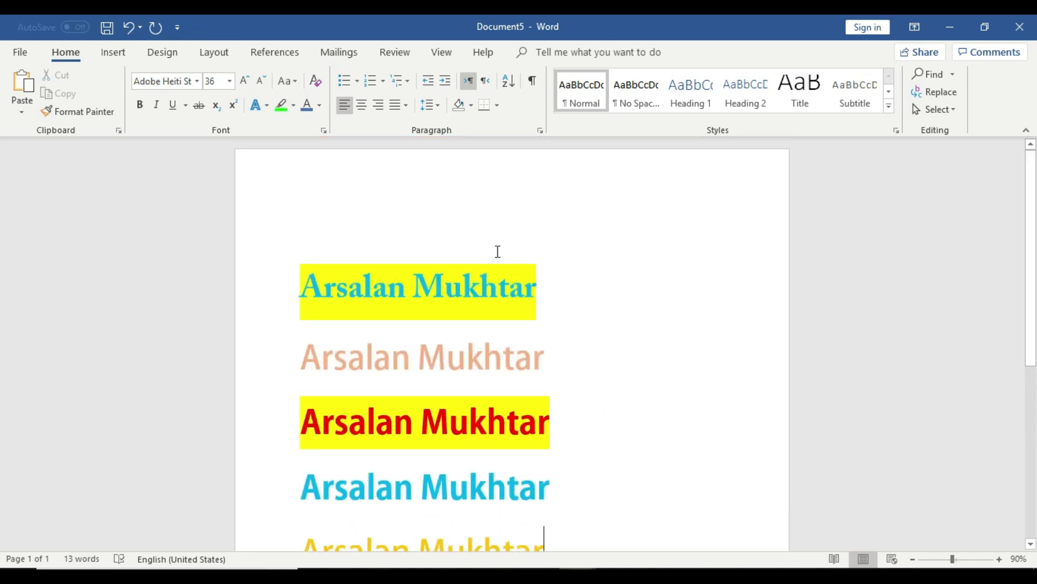
{"action": "left_click", "coordinate": [355, 205]}
- Type a 'Project No 1' line and a 'Name:' line with the author's name, then switch to Gmail
{"action": "type", "text": "Proj"}
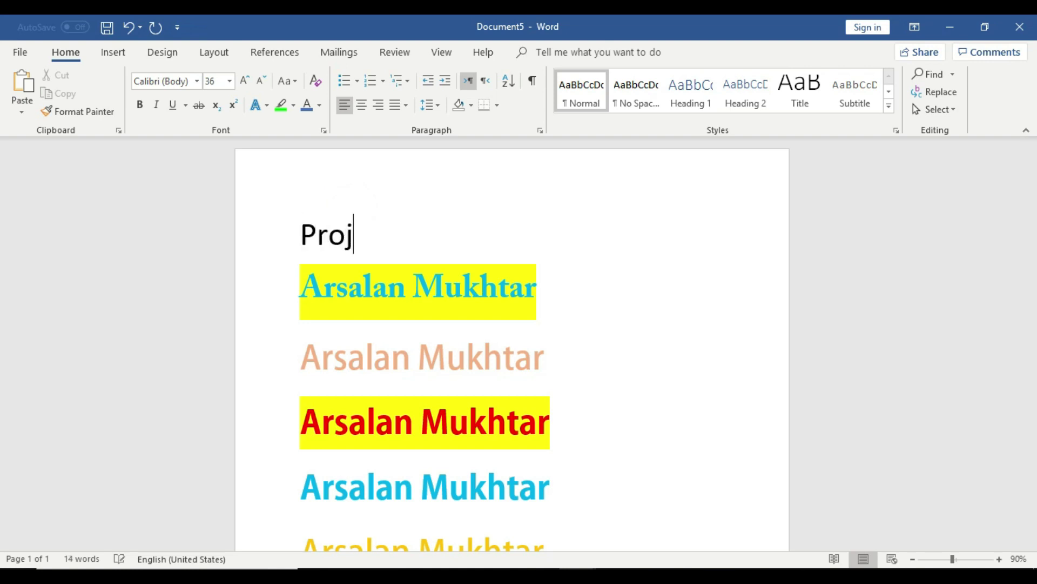
{"action": "type", "text": "ect No 1:"}
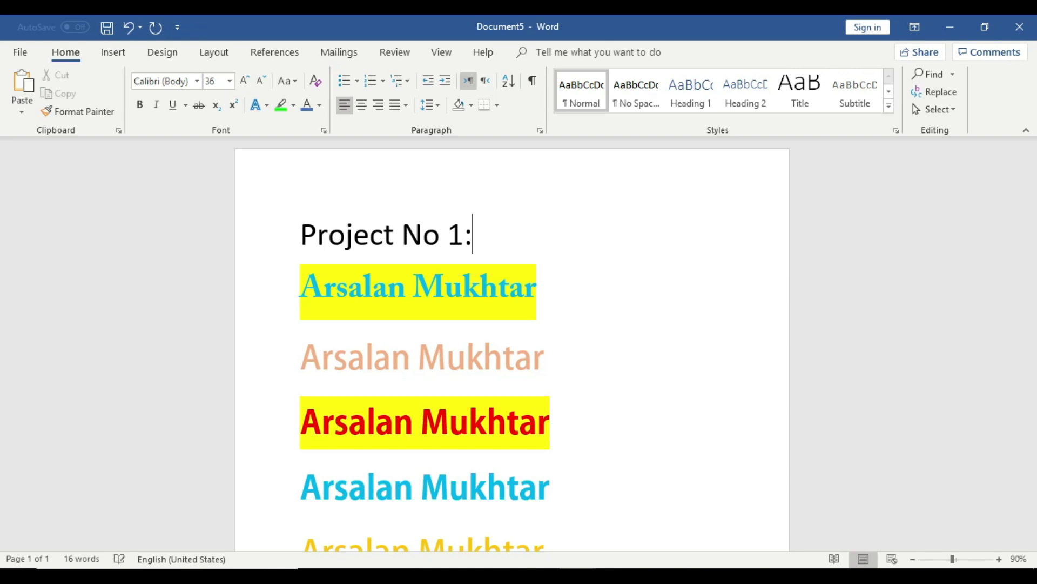
{"action": "key", "text": "Return"}
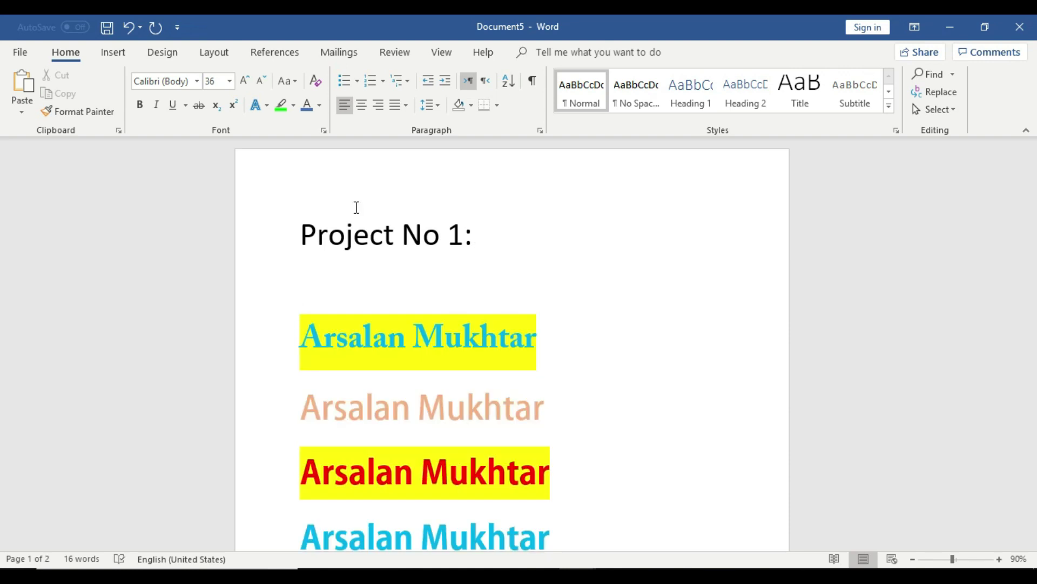
{"action": "type", "text": "Name:"}
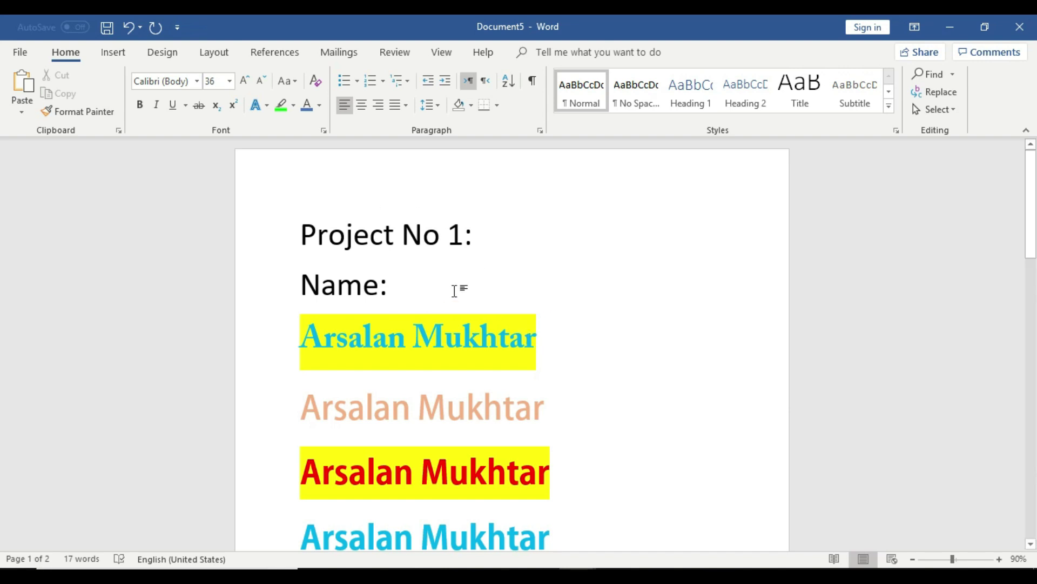
{"action": "type", "text": "ARSALAN"}
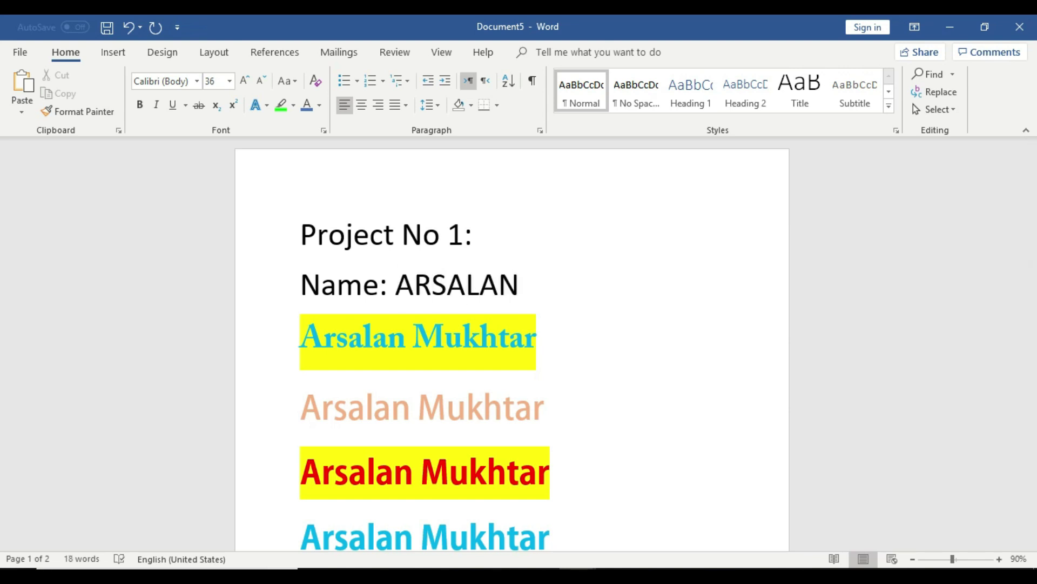
{"action": "key", "text": "Return"}
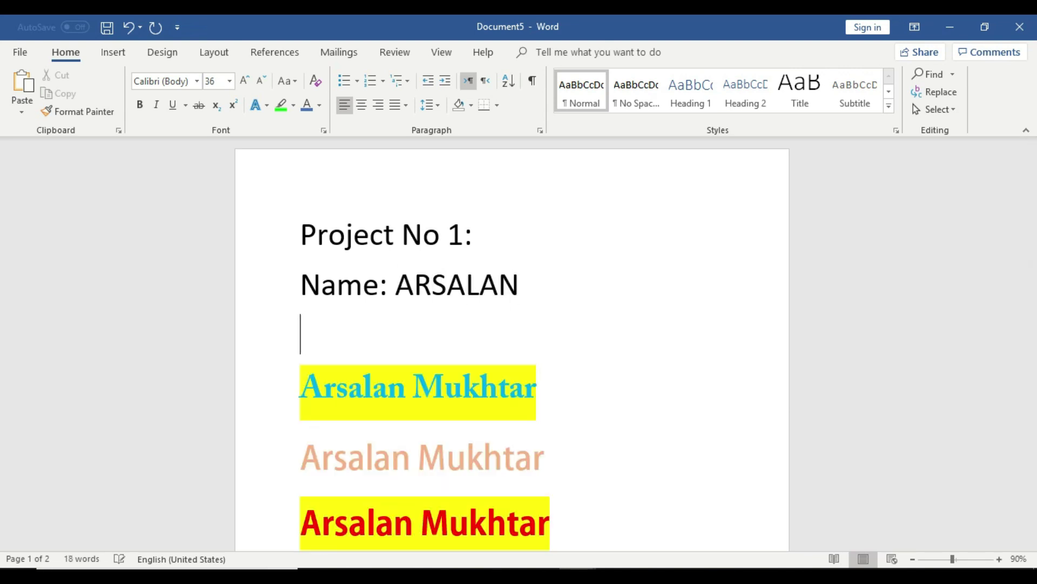
{"action": "left_click_drag", "start_coordinate": [552, 283], "coordinate": [313, 211]}
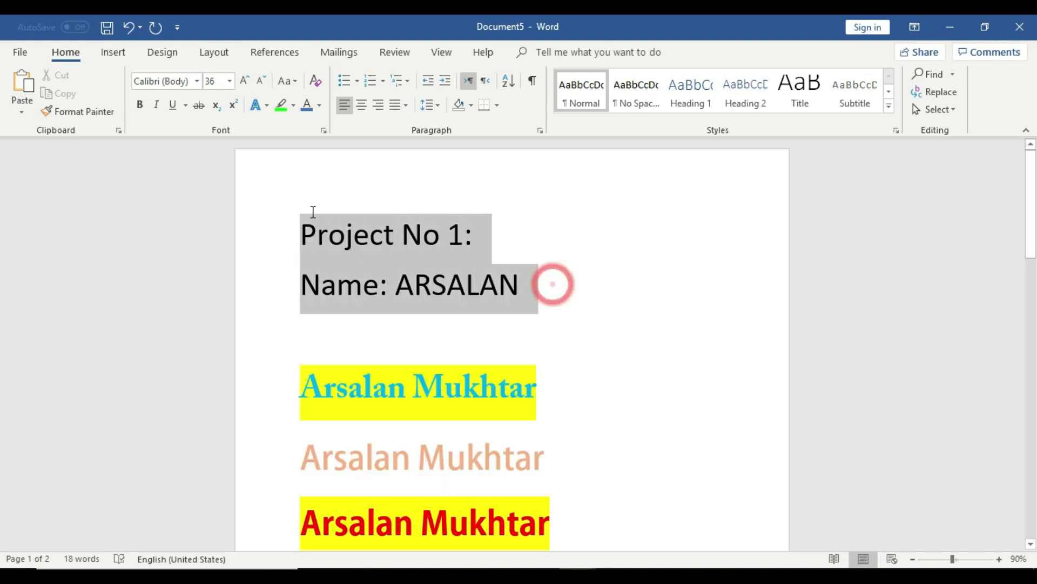
{"action": "left_click", "coordinate": [609, 304]}
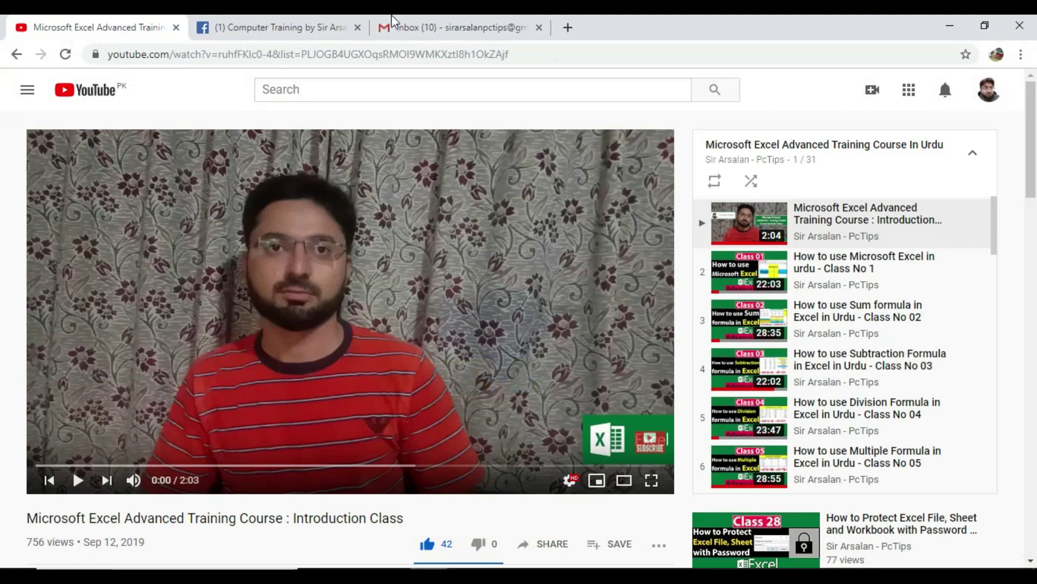
{"action": "left_click", "coordinate": [393, 22]}
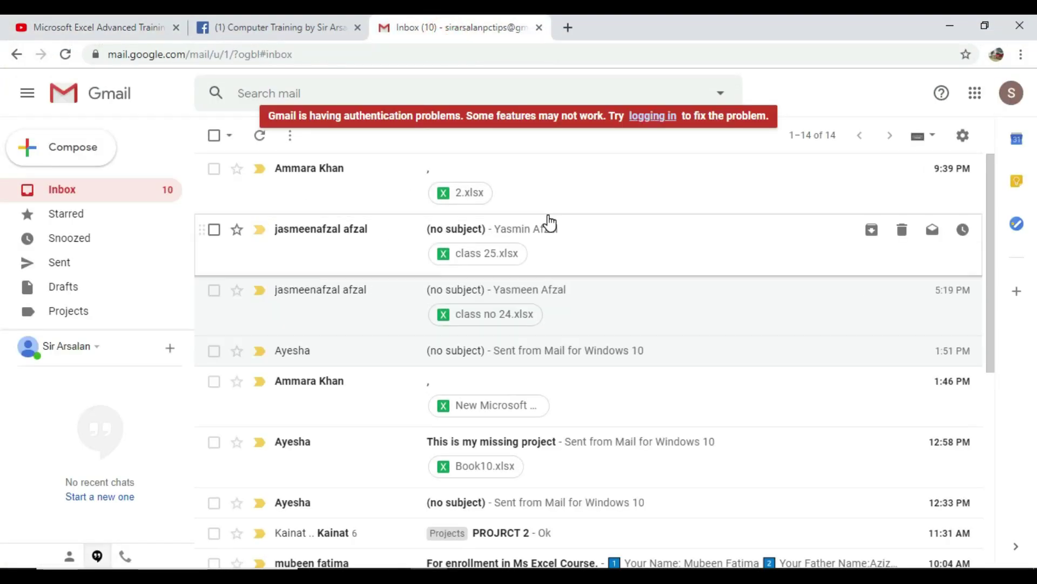
- Minimise the Excel workbook and the Gmail browser window to bring Word back
{"action": "scroll", "coordinate": [551, 231], "scroll_direction": "down", "scroll_amount": 3}
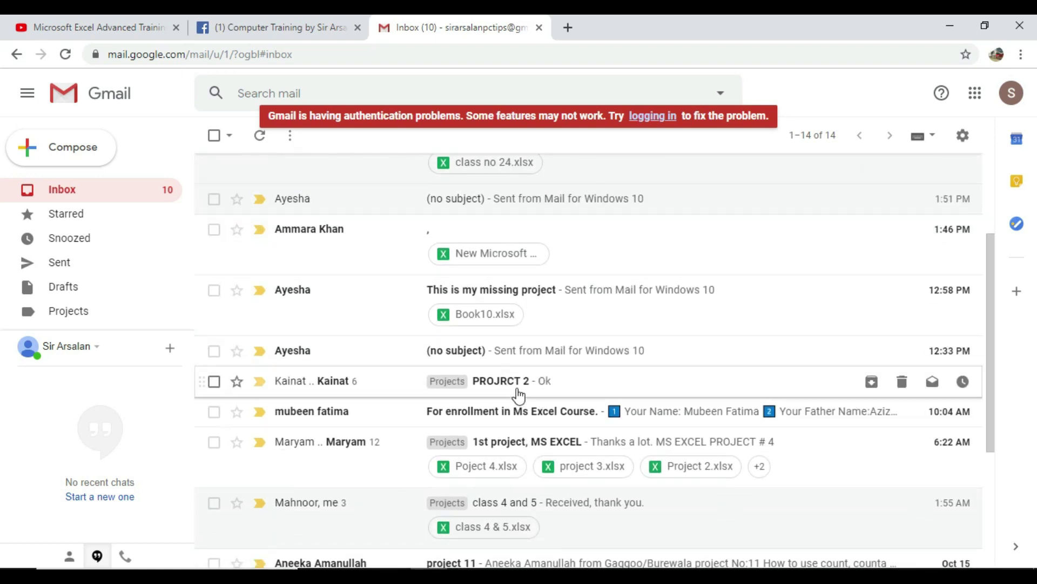
{"action": "scroll", "coordinate": [534, 411], "scroll_direction": "up", "scroll_amount": 3}
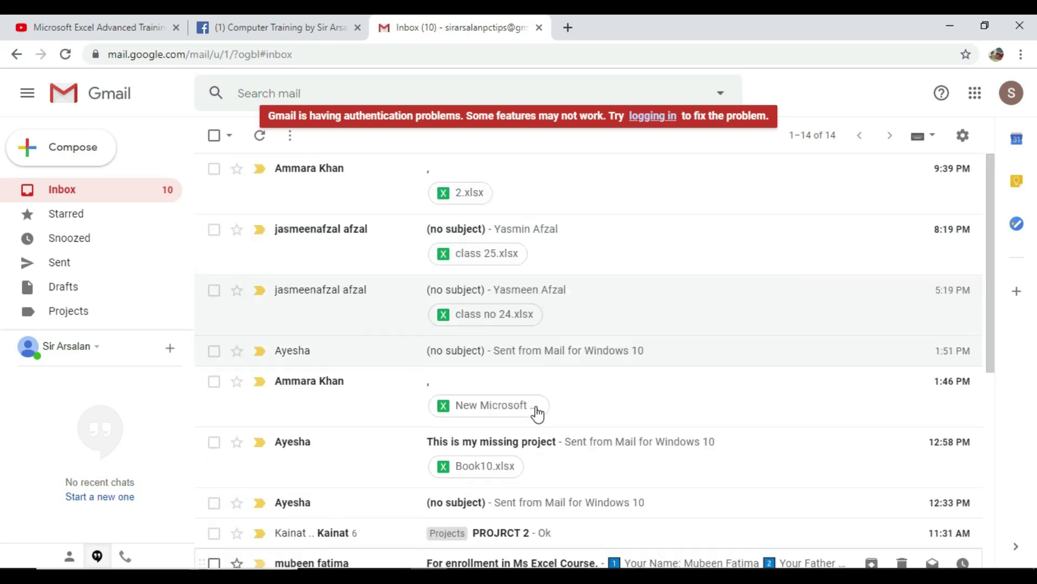
{"action": "left_click", "coordinate": [556, 576]}
{"action": "left_click", "coordinate": [543, 576]}
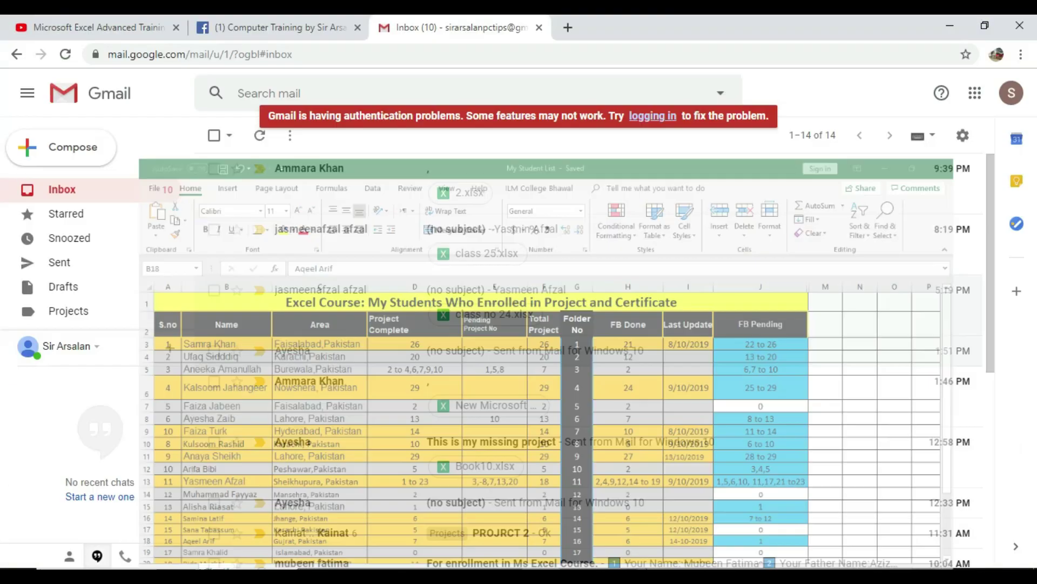
{"action": "mouse_move", "coordinate": [615, 576]}
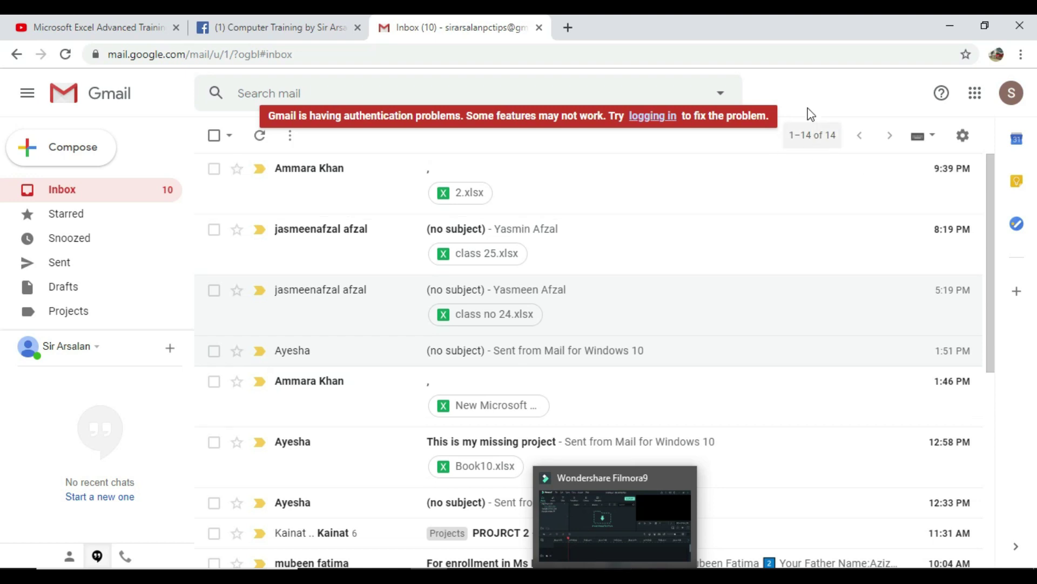
{"action": "left_click", "coordinate": [949, 25]}
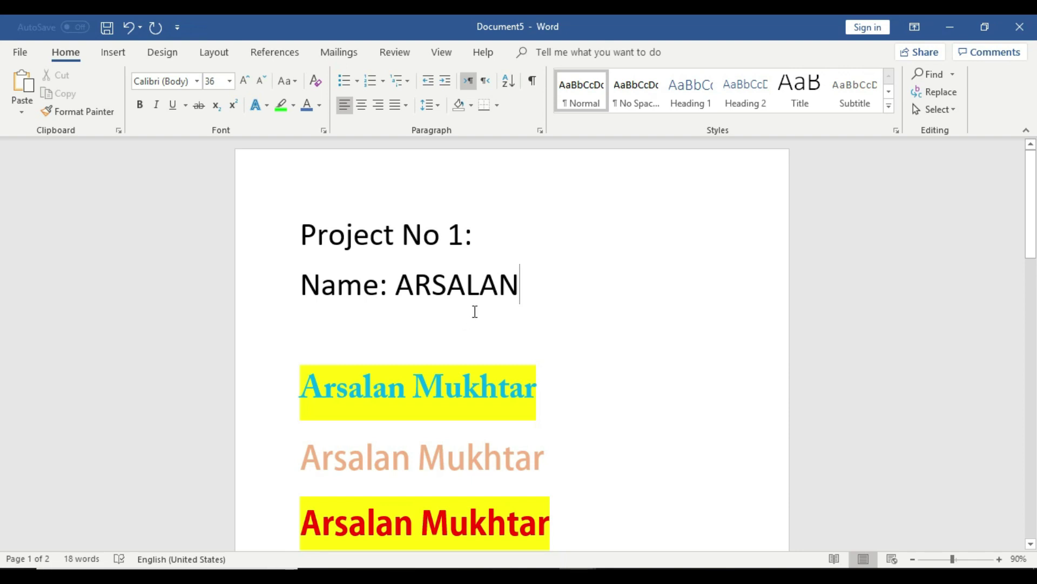
- Delete the blank line under the Name: line
{"action": "scroll", "coordinate": [537, 254], "scroll_direction": "down", "scroll_amount": 5}
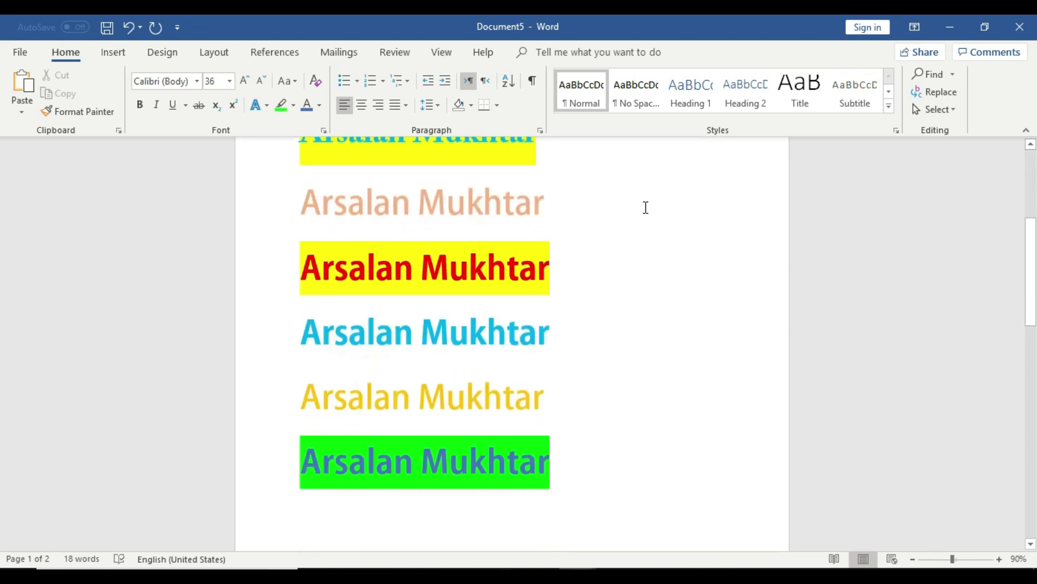
{"action": "scroll", "coordinate": [736, 378], "scroll_direction": "down", "scroll_amount": 2}
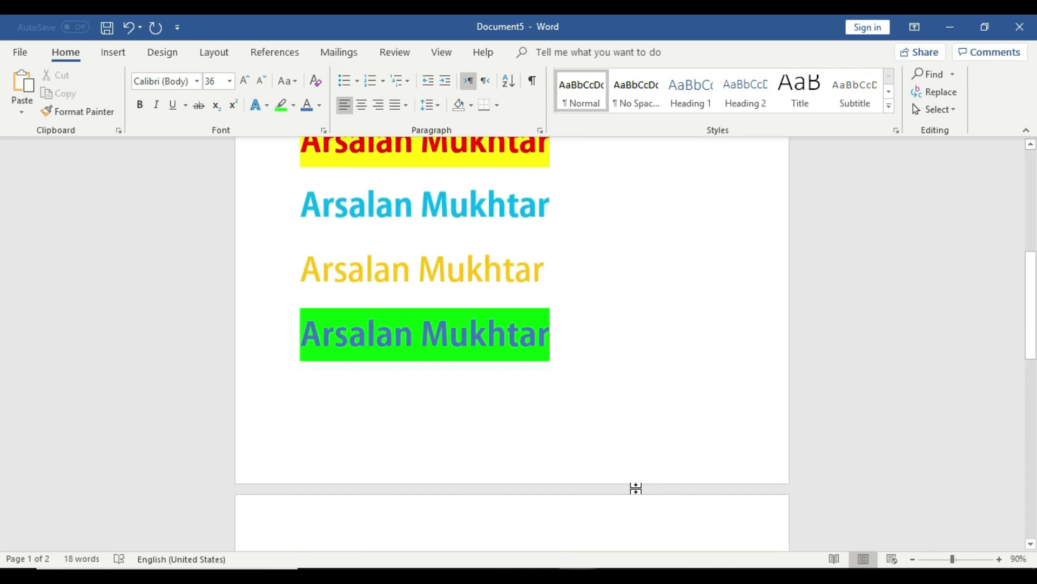
{"action": "scroll", "coordinate": [638, 487], "scroll_direction": "up", "scroll_amount": 8}
{"action": "left_click", "coordinate": [287, 327]}
{"action": "left_click", "coordinate": [342, 331]}
{"action": "key", "text": "BackSpace"}
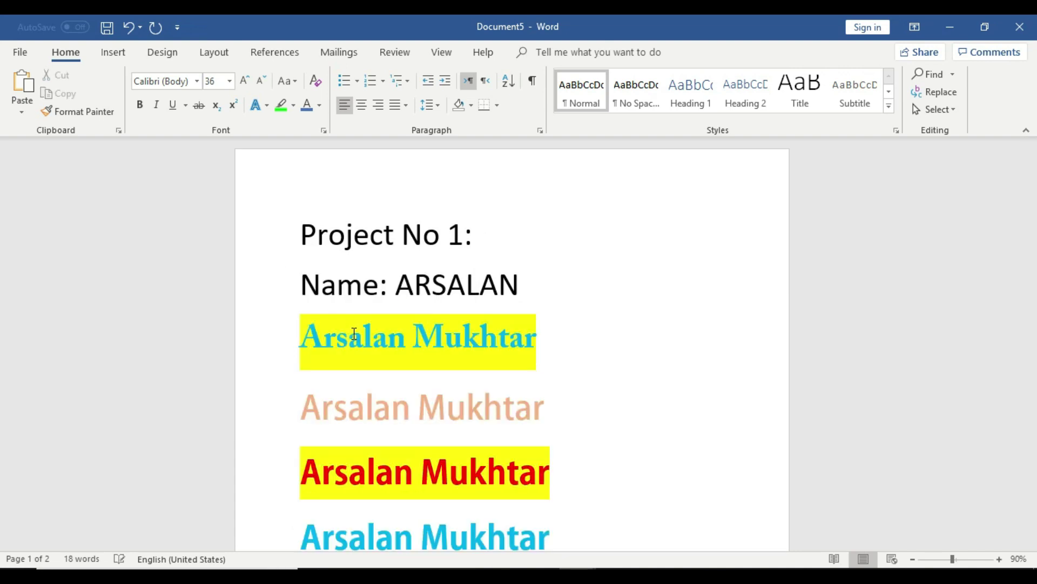
{"action": "scroll", "coordinate": [719, 429], "scroll_direction": "down", "scroll_amount": 5}
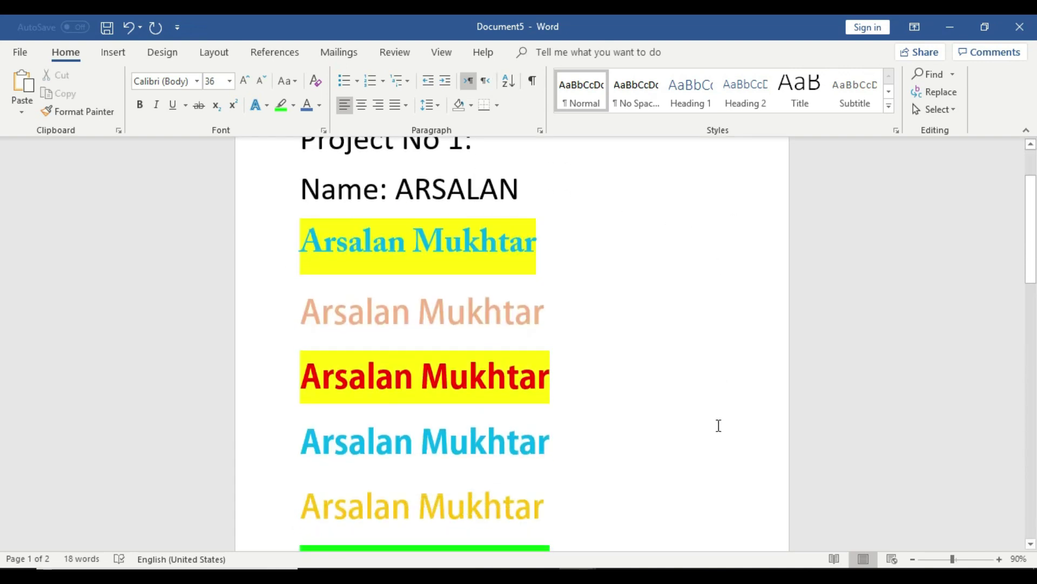
{"action": "scroll", "coordinate": [717, 428], "scroll_direction": "up", "scroll_amount": 5}
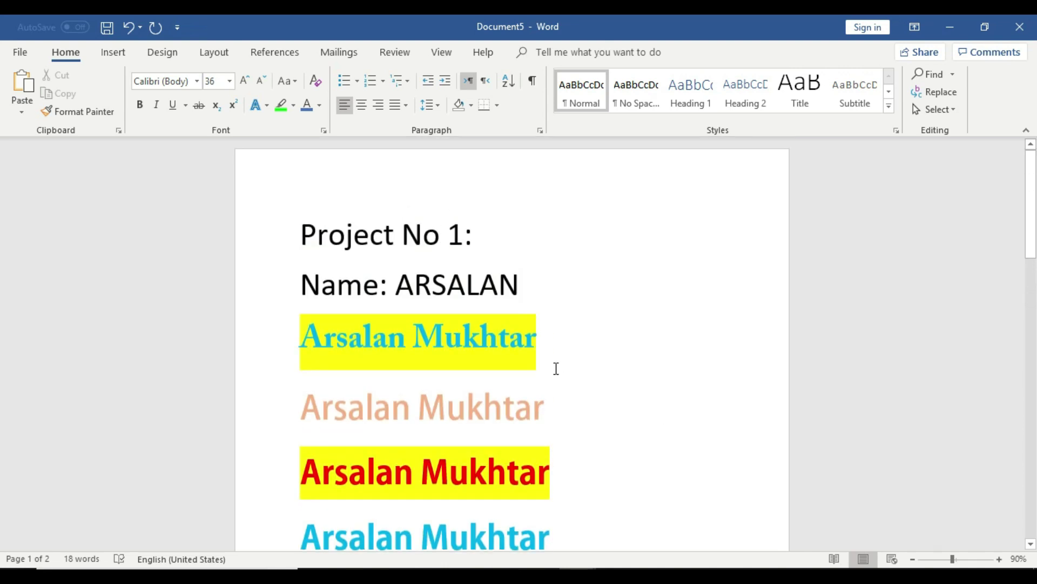
{"action": "left_click", "coordinate": [255, 398]}
{"action": "key", "text": "Delete"}
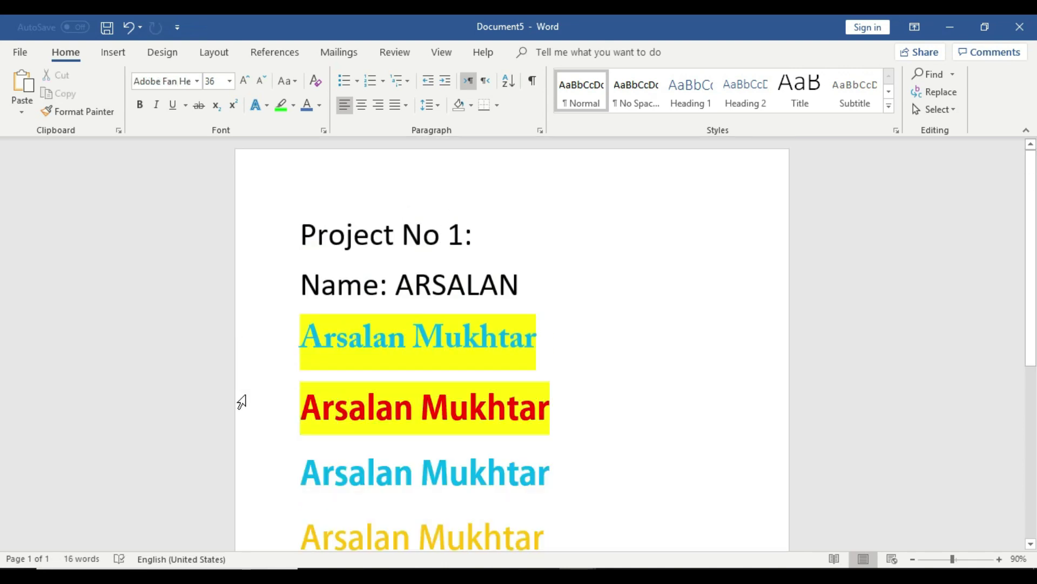
{"action": "scroll", "coordinate": [705, 442], "scroll_direction": "down", "scroll_amount": 4}
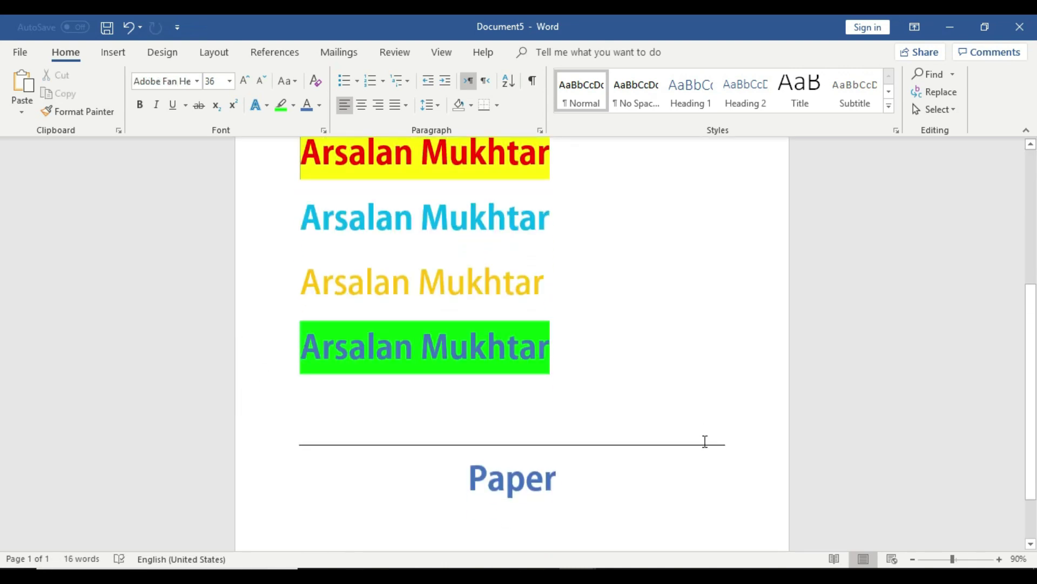
{"action": "scroll", "coordinate": [705, 441], "scroll_direction": "up", "scroll_amount": 4}
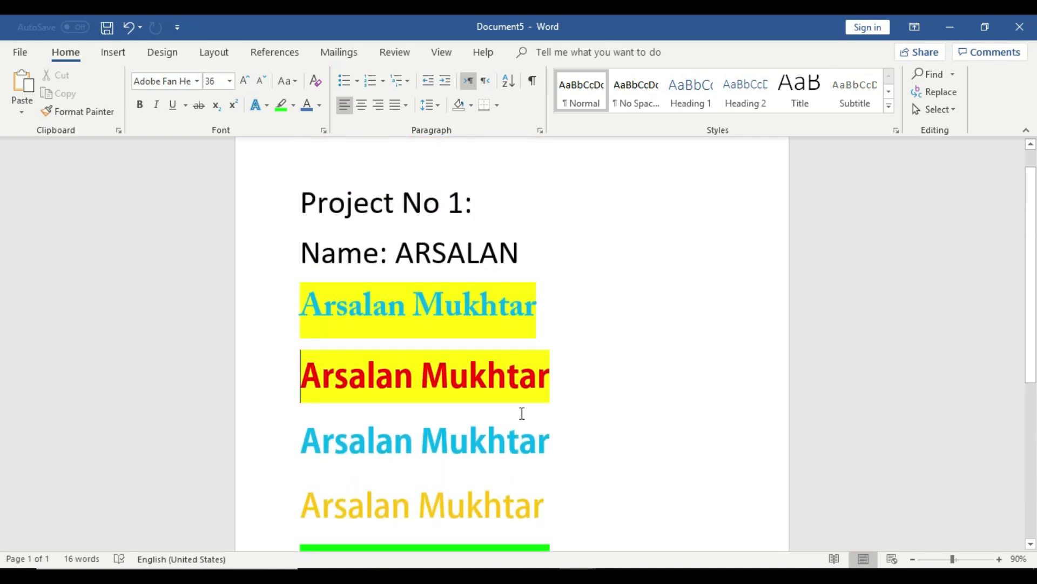
{"action": "scroll", "coordinate": [520, 413], "scroll_direction": "down", "scroll_amount": 2}
{"action": "scroll", "coordinate": [486, 433], "scroll_direction": "up", "scroll_amount": 3}
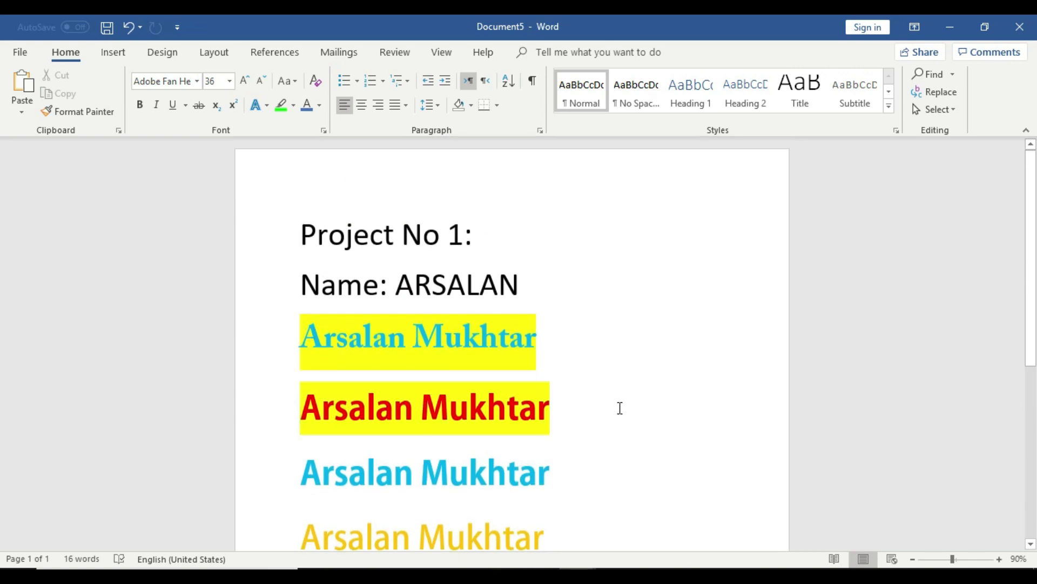
{"action": "scroll", "coordinate": [618, 407], "scroll_direction": "down", "scroll_amount": 2}
{"action": "scroll", "coordinate": [538, 440], "scroll_direction": "down", "scroll_amount": 1}
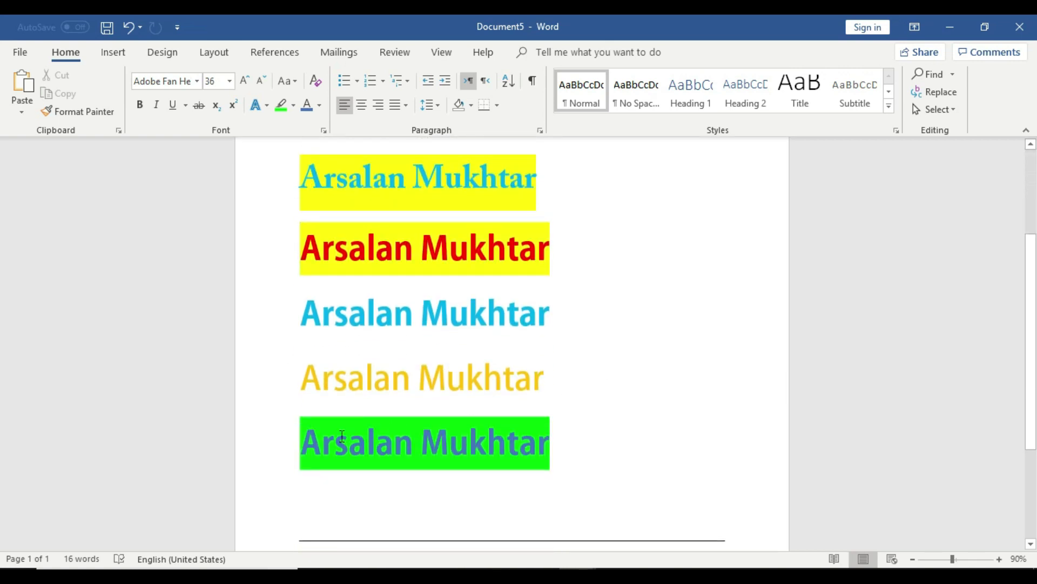
{"action": "scroll", "coordinate": [545, 430], "scroll_direction": "up", "scroll_amount": 3}
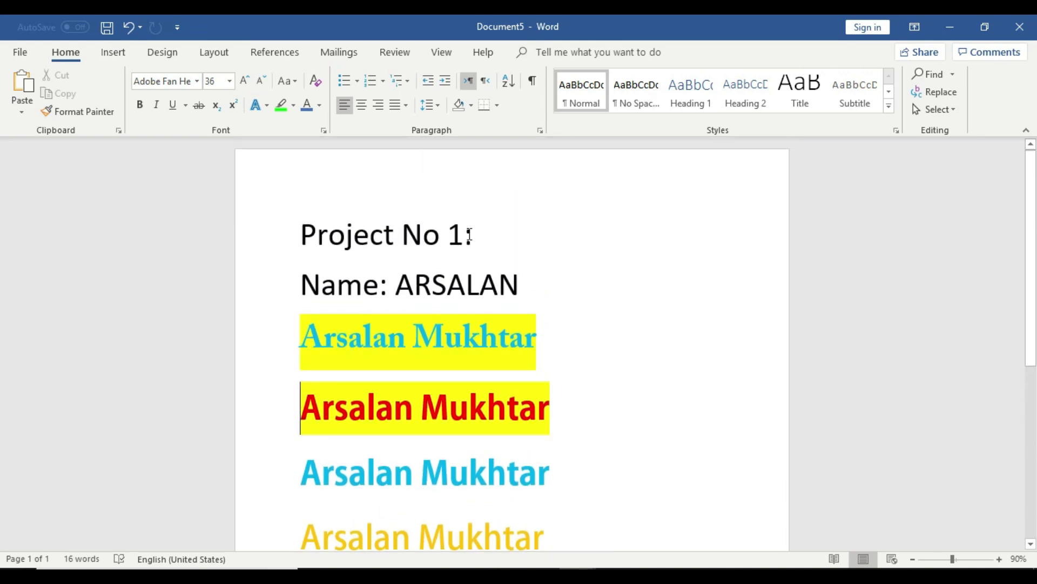
- Shrink the 'Project No 1' and 'Name:' header lines from 36 pt to 12 pt
{"action": "left_click", "coordinate": [277, 235]}
{"action": "left_click", "coordinate": [463, 280]}
{"action": "left_click_drag", "start_coordinate": [537, 290], "coordinate": [283, 224]}
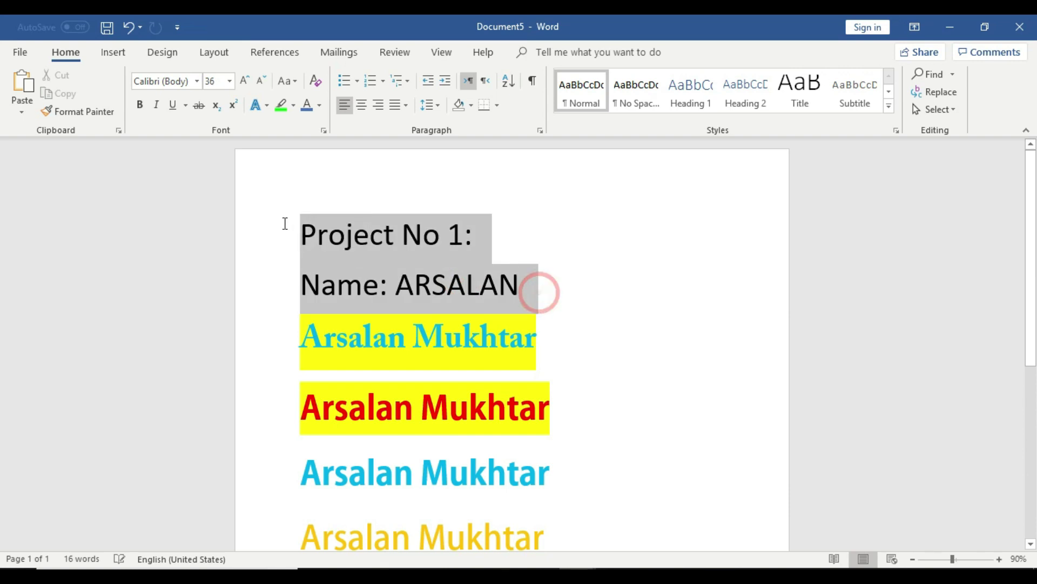
{"action": "left_click", "coordinate": [261, 81]}
{"action": "left_click", "coordinate": [260, 81]}
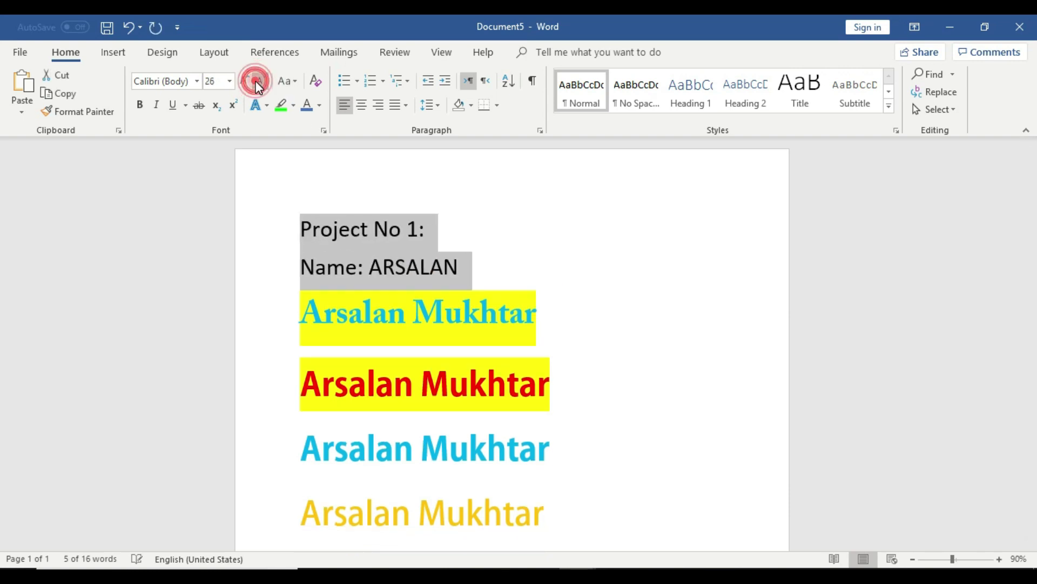
{"action": "left_click", "coordinate": [260, 81]}
{"action": "left_click", "coordinate": [261, 81]}
{"action": "left_click", "coordinate": [261, 81]}
{"action": "left_click", "coordinate": [260, 81]}
{"action": "left_click", "coordinate": [260, 81]}
{"action": "left_click", "coordinate": [260, 81]}
{"action": "left_click", "coordinate": [260, 81]}
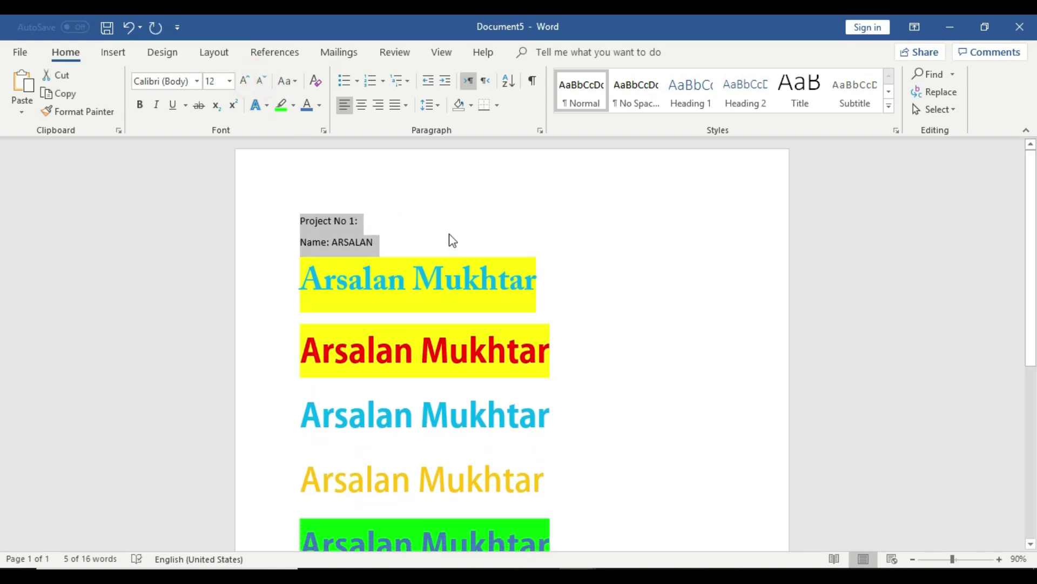
{"action": "left_click", "coordinate": [424, 214]}
{"action": "left_click", "coordinate": [408, 238]}
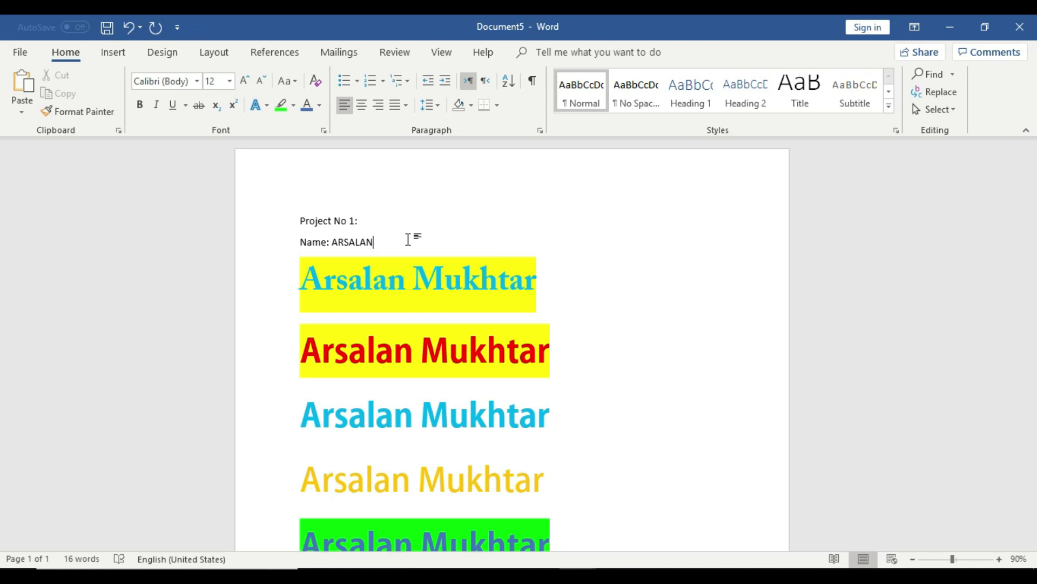
{"action": "scroll", "coordinate": [408, 240], "scroll_direction": "down", "scroll_amount": 5}
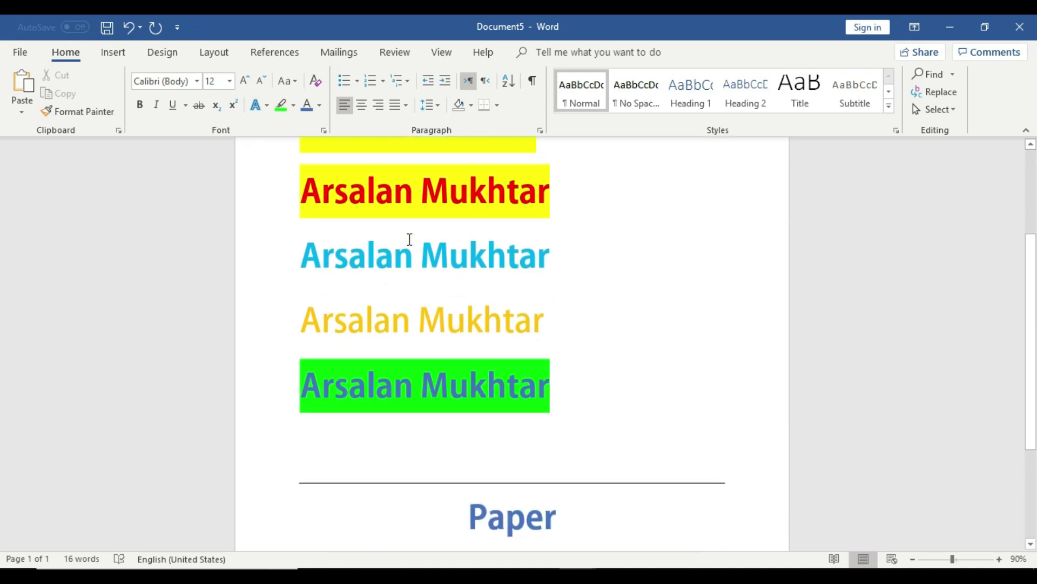
{"action": "scroll", "coordinate": [410, 240], "scroll_direction": "up", "scroll_amount": 5}
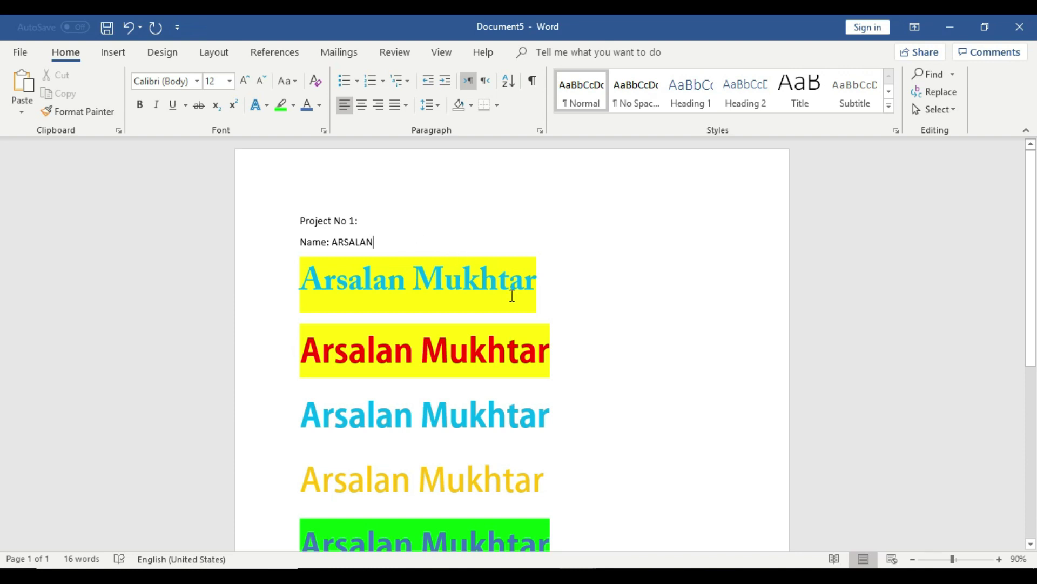
{"action": "scroll", "coordinate": [512, 295], "scroll_direction": "down", "scroll_amount": 5}
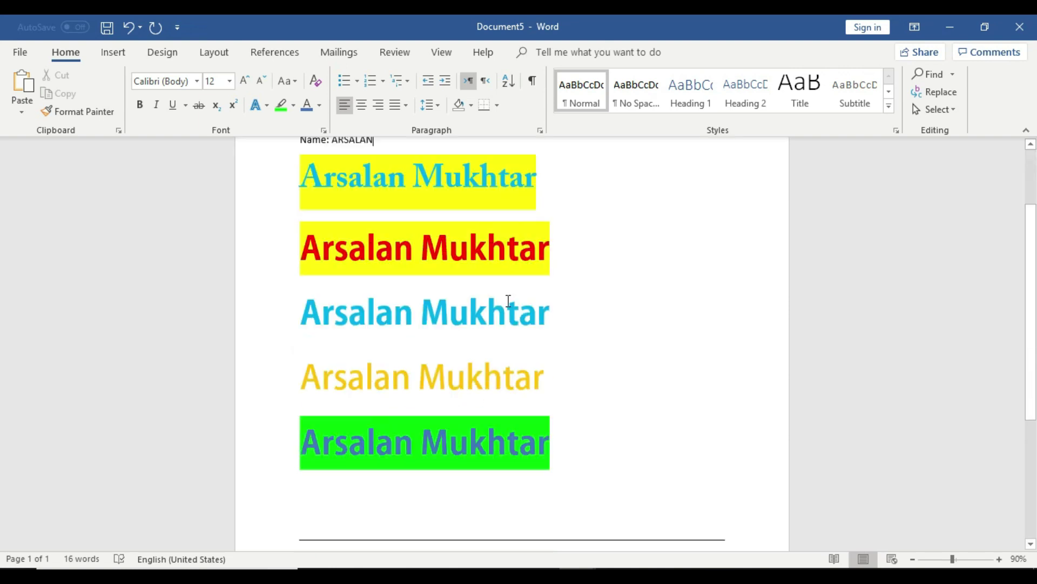
{"action": "scroll", "coordinate": [577, 402], "scroll_direction": "up", "scroll_amount": 5}
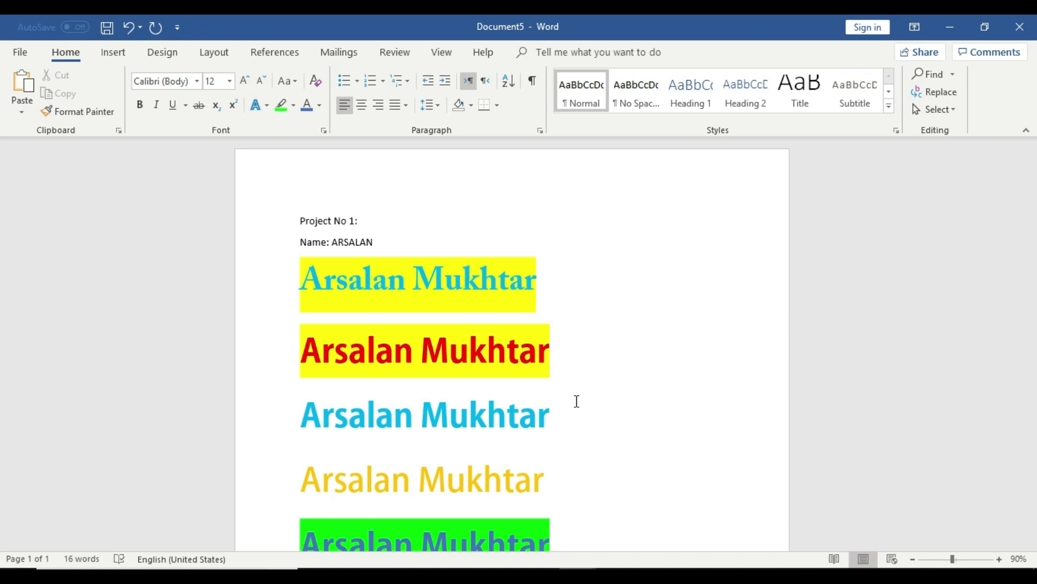
{"action": "scroll", "coordinate": [577, 401], "scroll_direction": "down", "scroll_amount": 5}
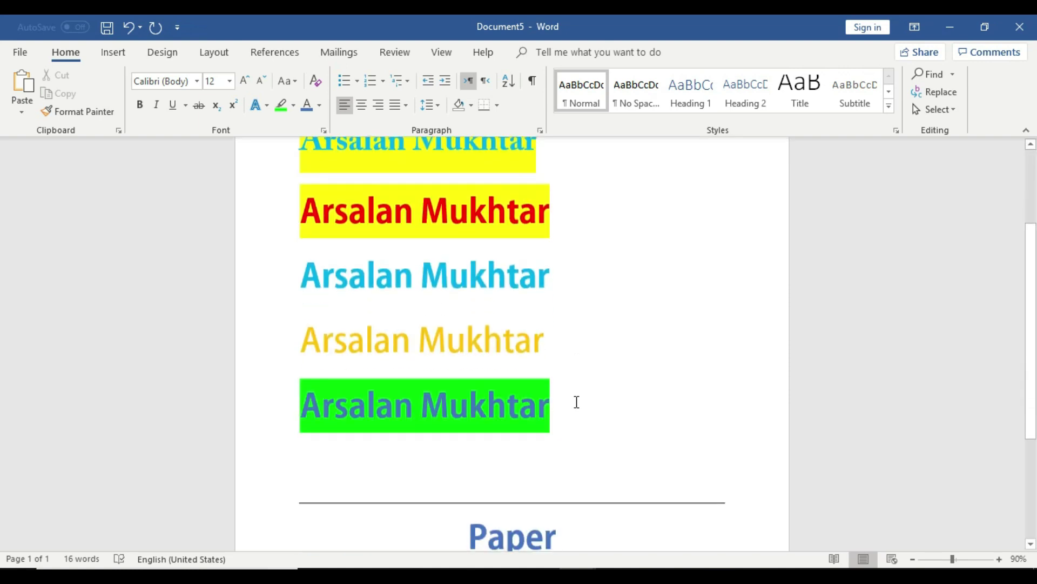
{"action": "left_click", "coordinate": [577, 401]}
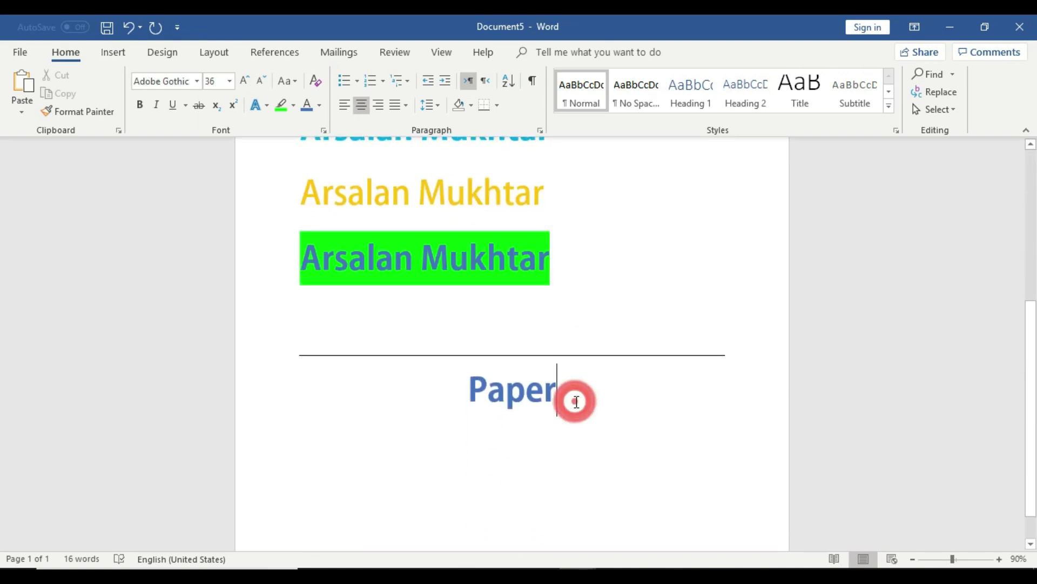
{"action": "scroll", "coordinate": [577, 401], "scroll_direction": "up", "scroll_amount": 5}
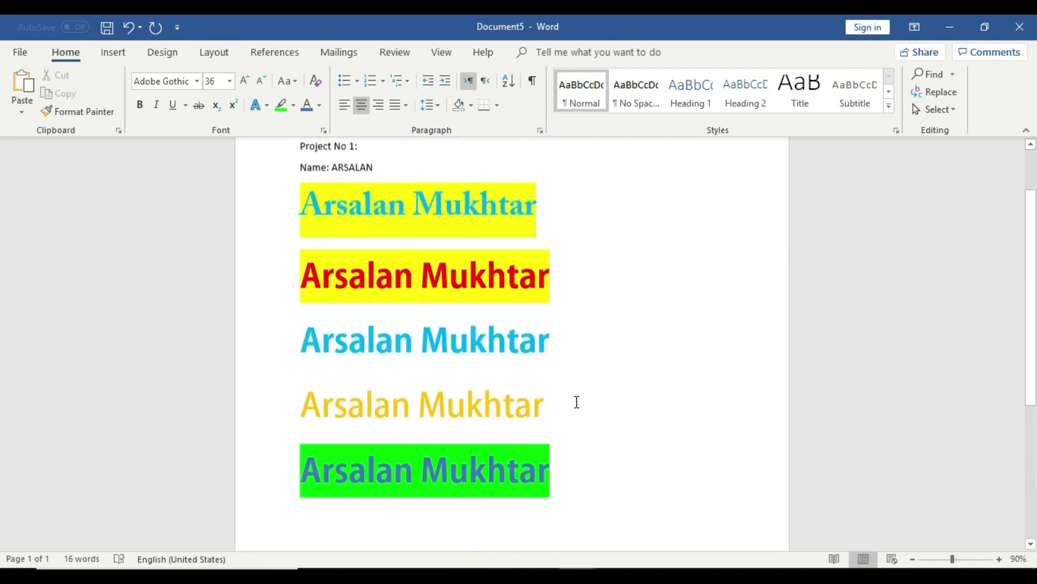
{"action": "scroll", "coordinate": [576, 401], "scroll_direction": "down", "scroll_amount": 1}
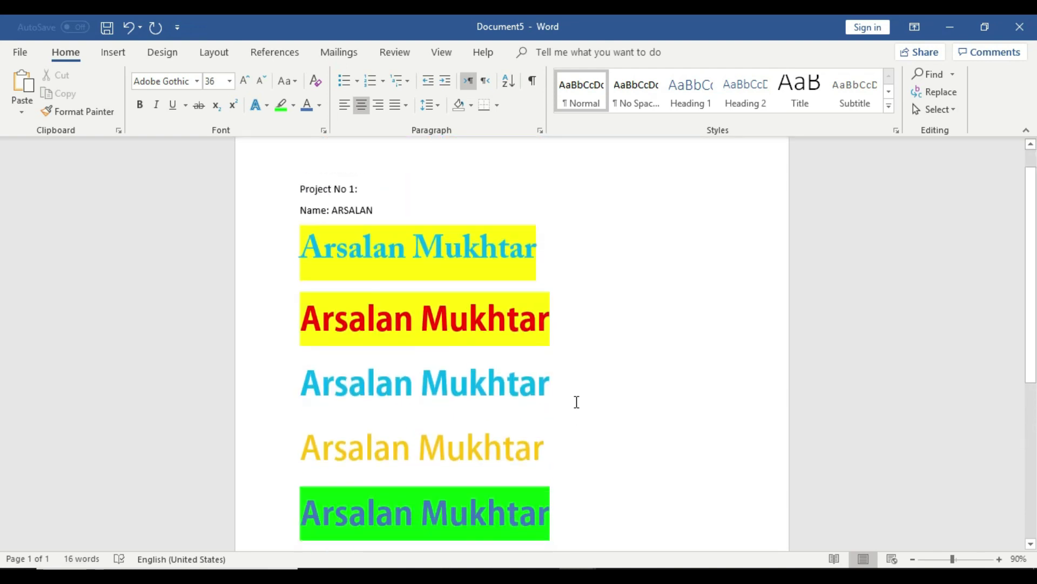